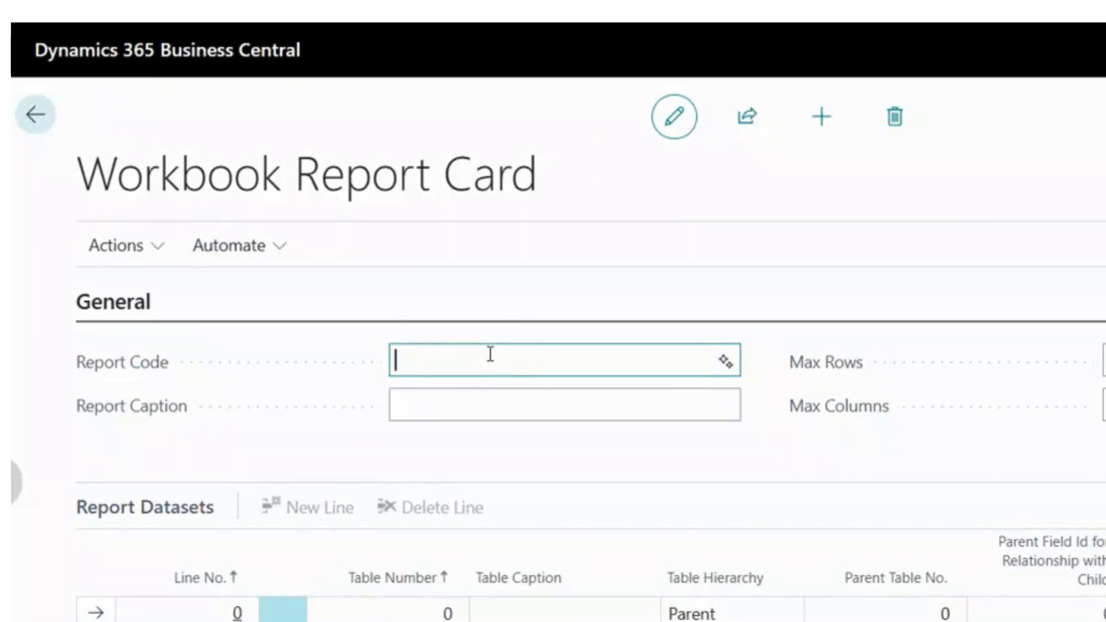
# - Set the report code to VENDOR BAL 2 and the report caption to Vendor Balance Report
pyautogui.write('Vendor Bal 2')
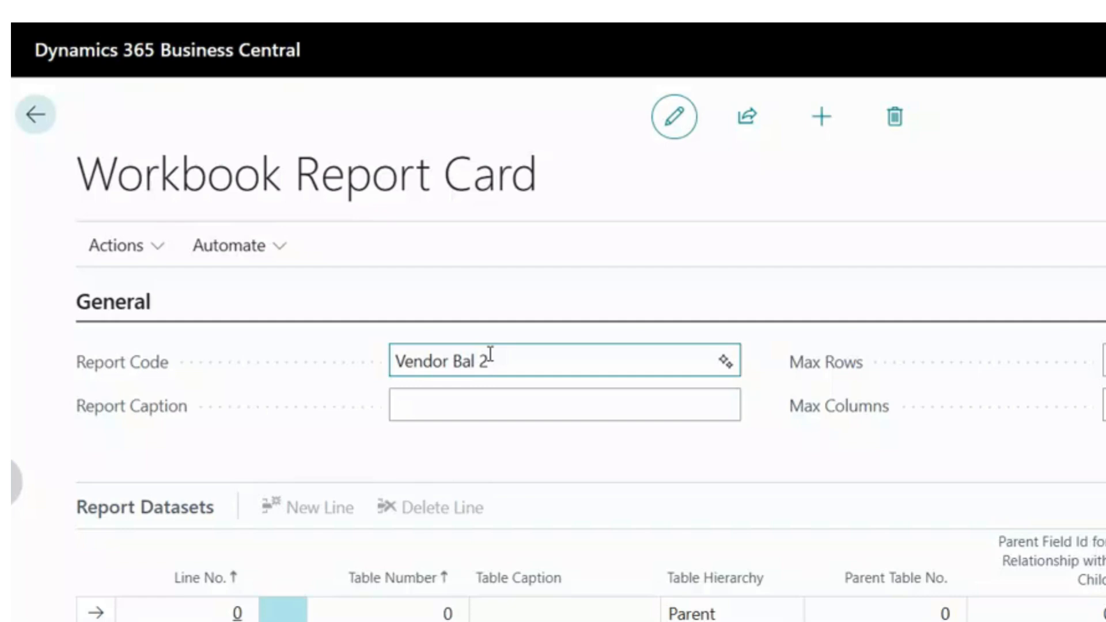
pyautogui.press('Tab')
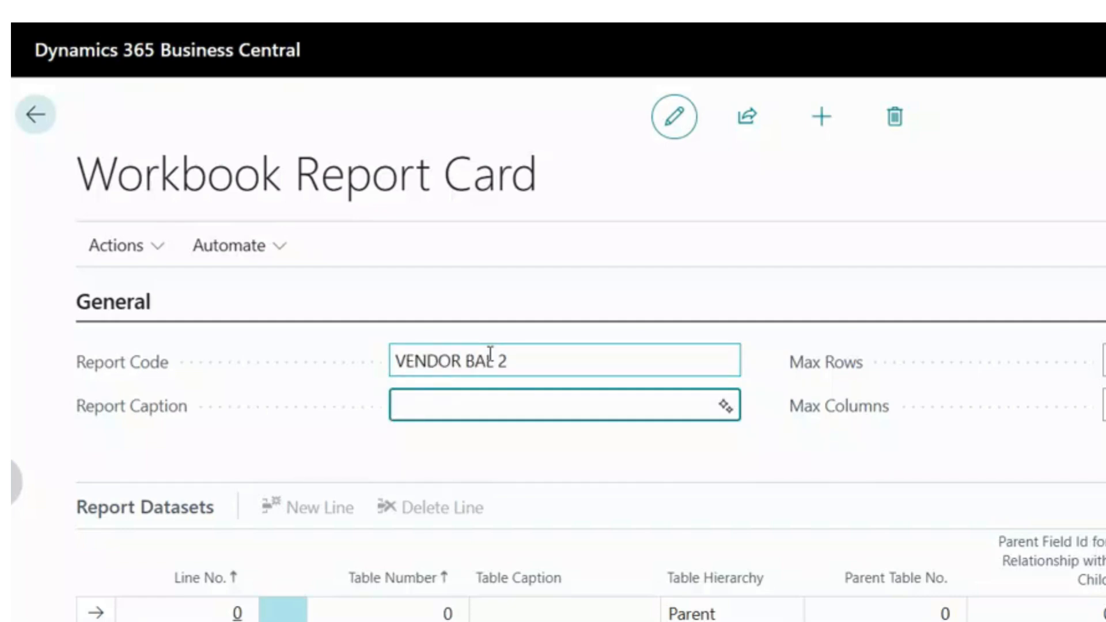
pyautogui.write('Vendor Bal')
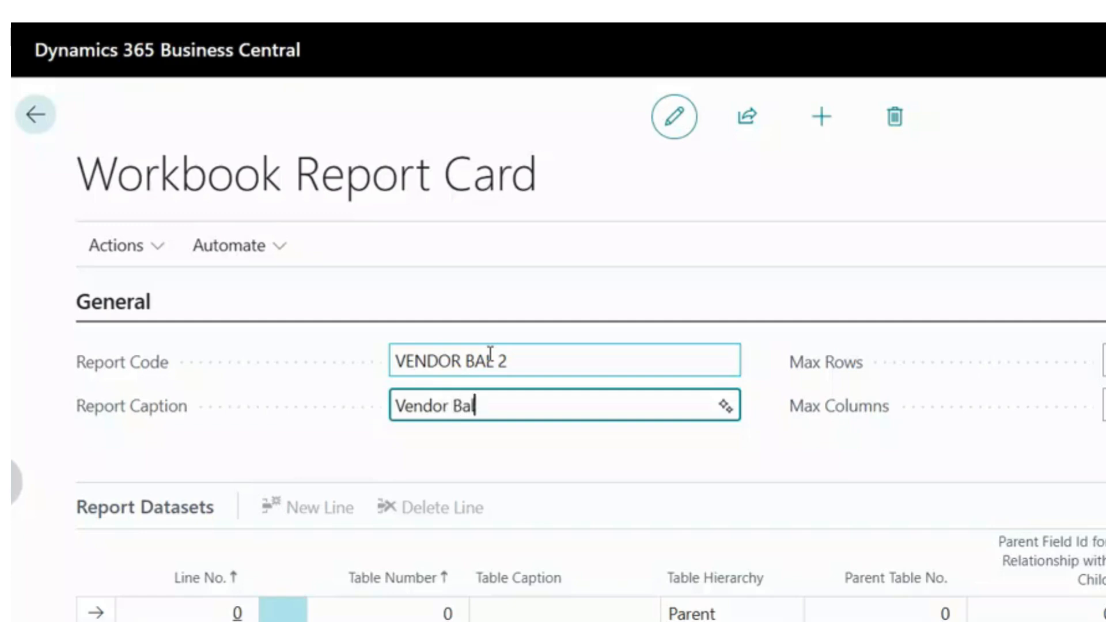
pyautogui.write('ance Report')
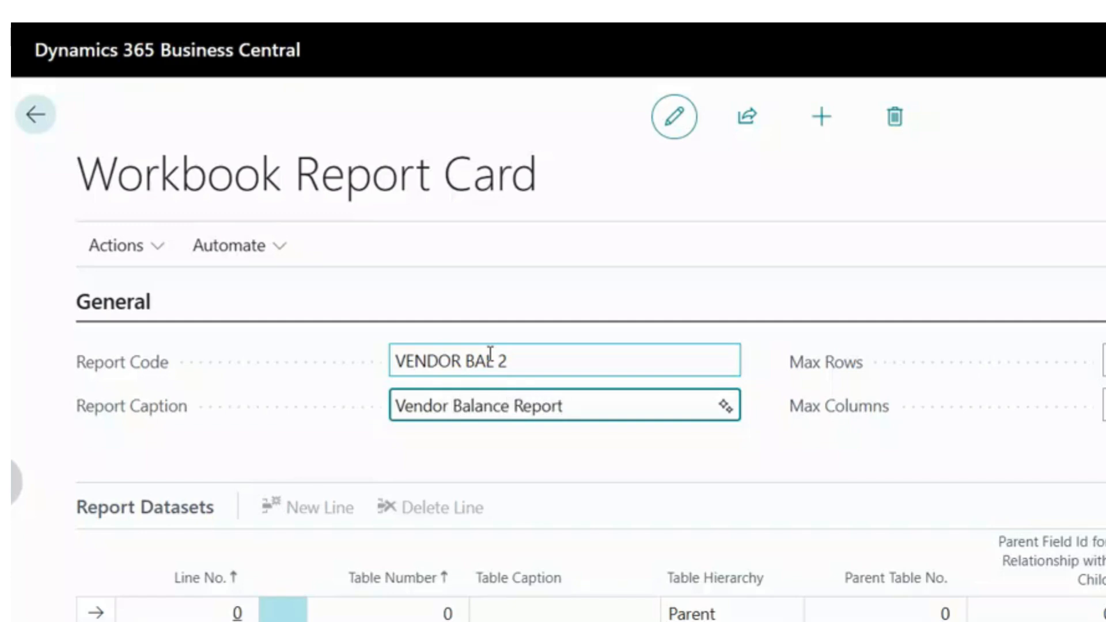
pyautogui.press('Tab')
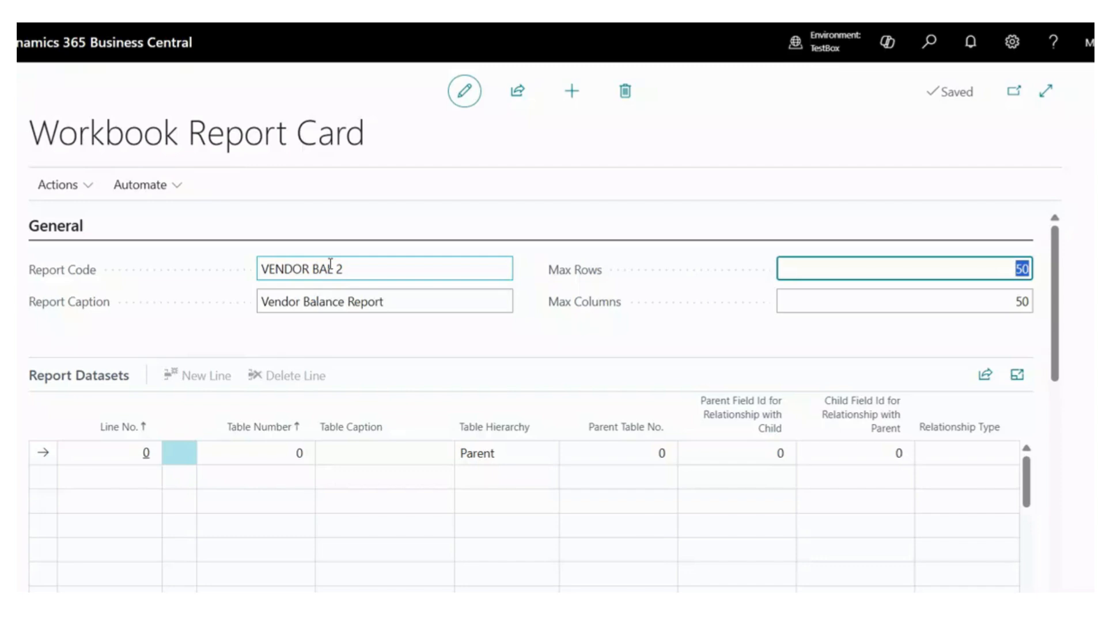
# - Limit the report to a maximum of 100 rows and 20 columns
pyautogui.write('100')
pyautogui.press('Tab')
pyautogui.write('2')
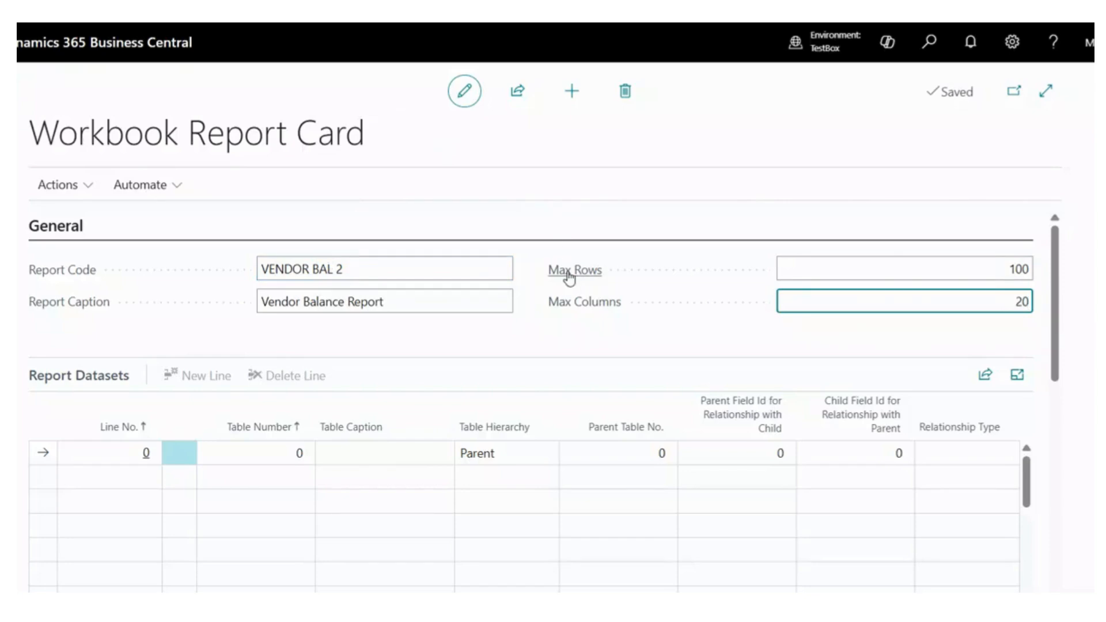
pyautogui.moveTo(570, 276)
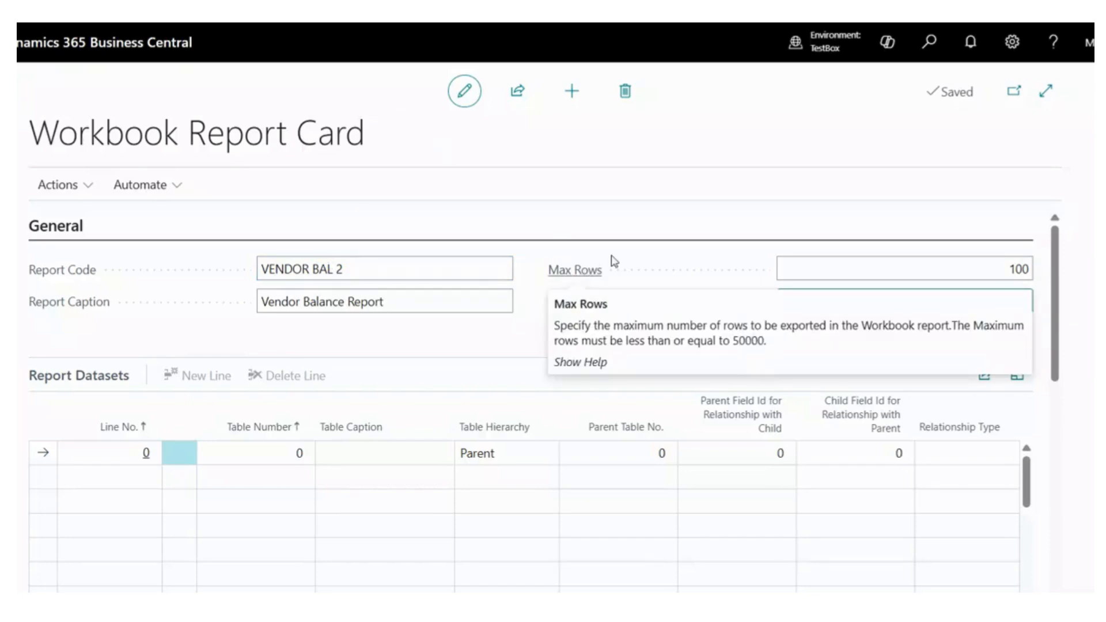
pyautogui.moveTo(605, 306)
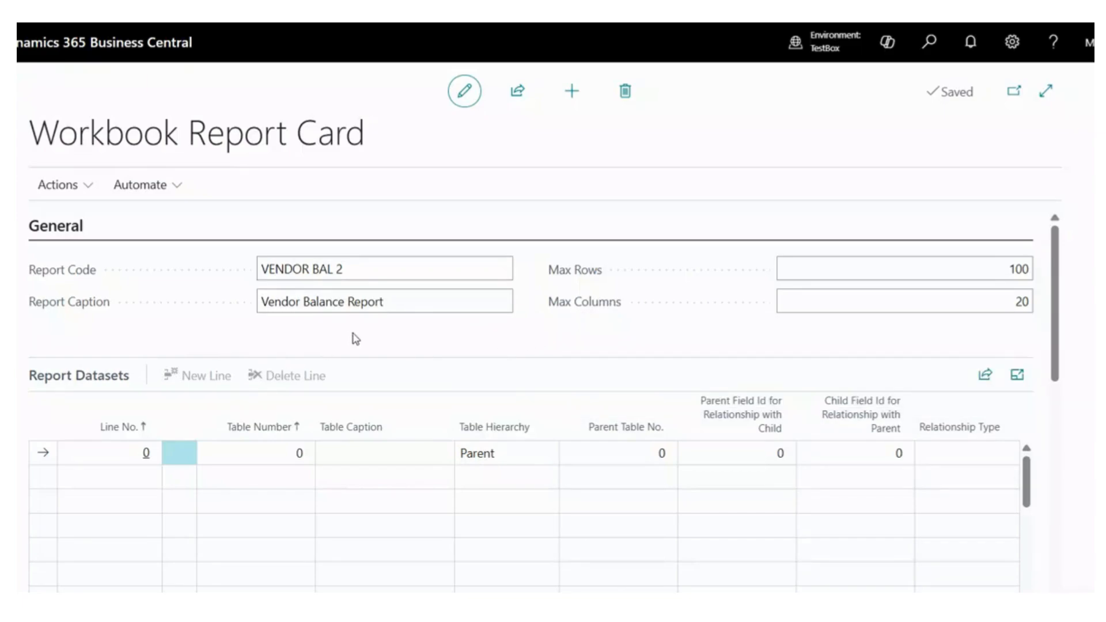
# - Add the Vendor table (23) as the Parent line in the report datasets
pyautogui.scroll(-3, 420, 336)
pyautogui.scroll(2, 405, 320)
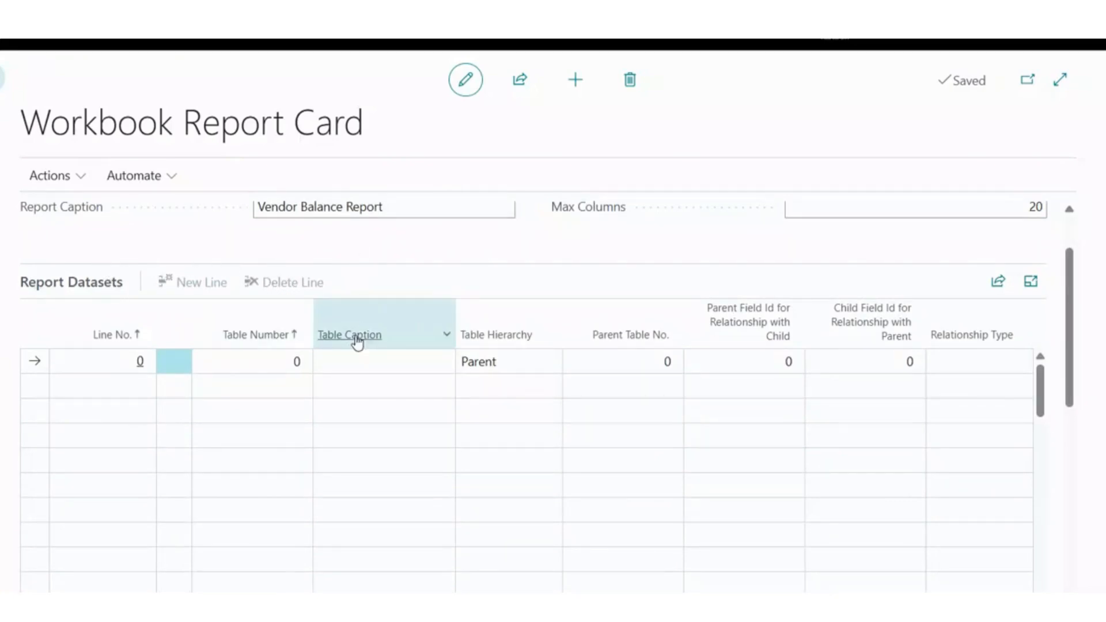
pyautogui.click(291, 361)
pyautogui.click(295, 363)
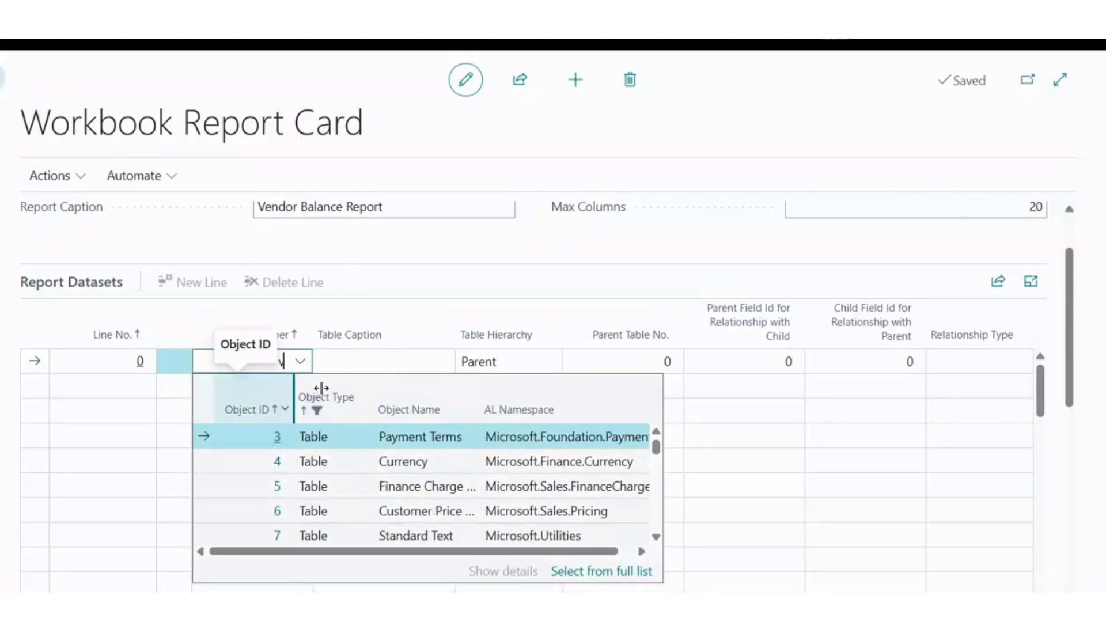
pyautogui.write('vendor')
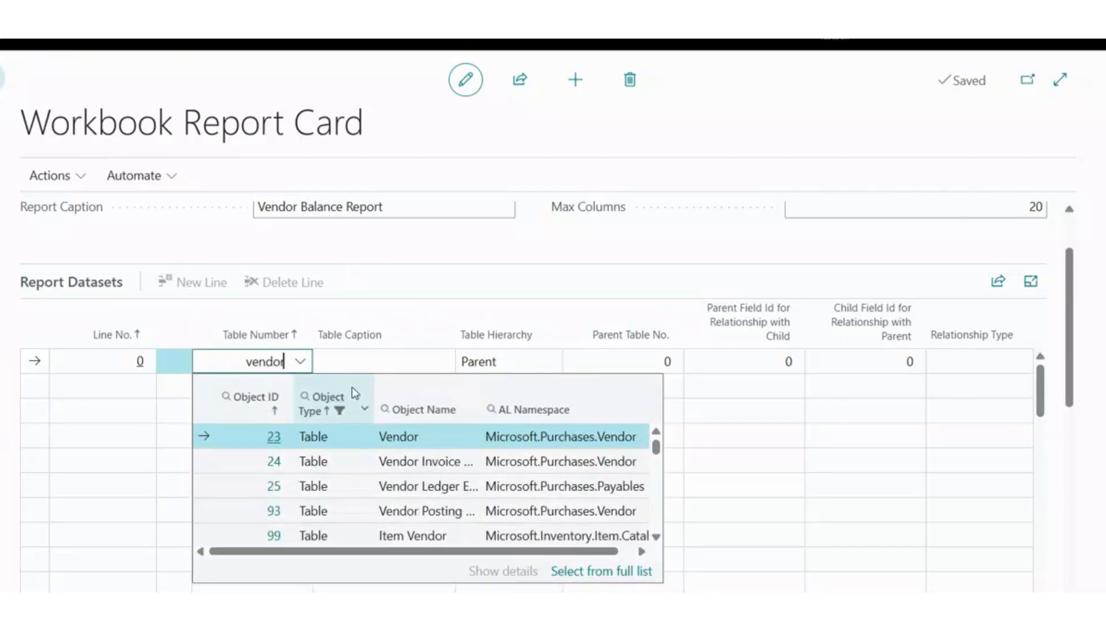
pyautogui.click(402, 438)
pyautogui.click(503, 363)
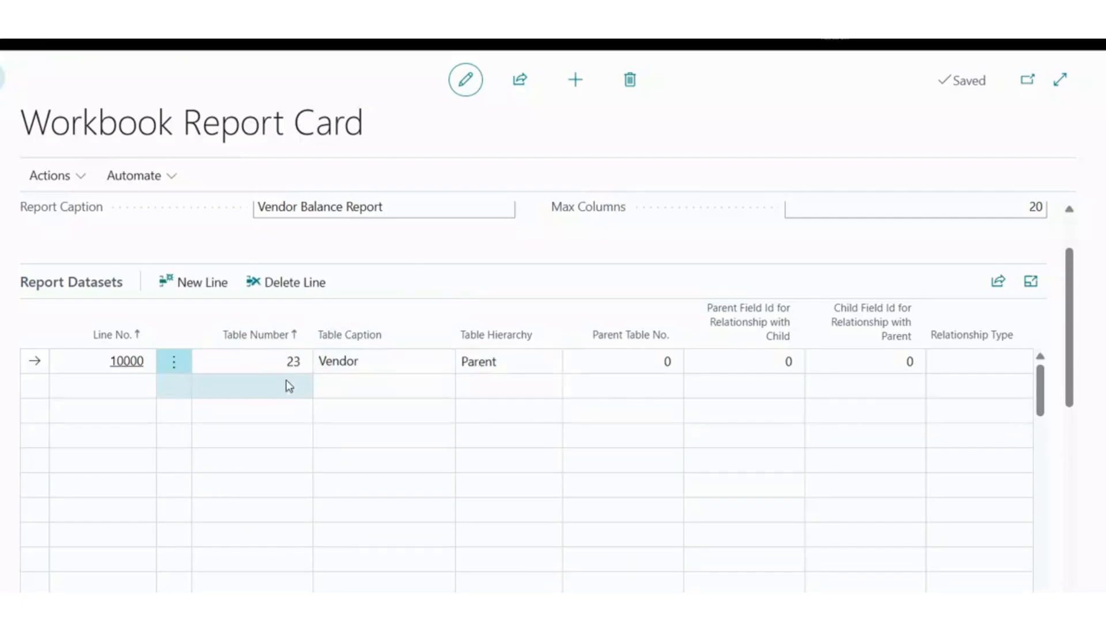
# - Add the Vendor Ledger Entry table (25) as a second dataset line with the Child hierarchy
pyautogui.click(289, 387)
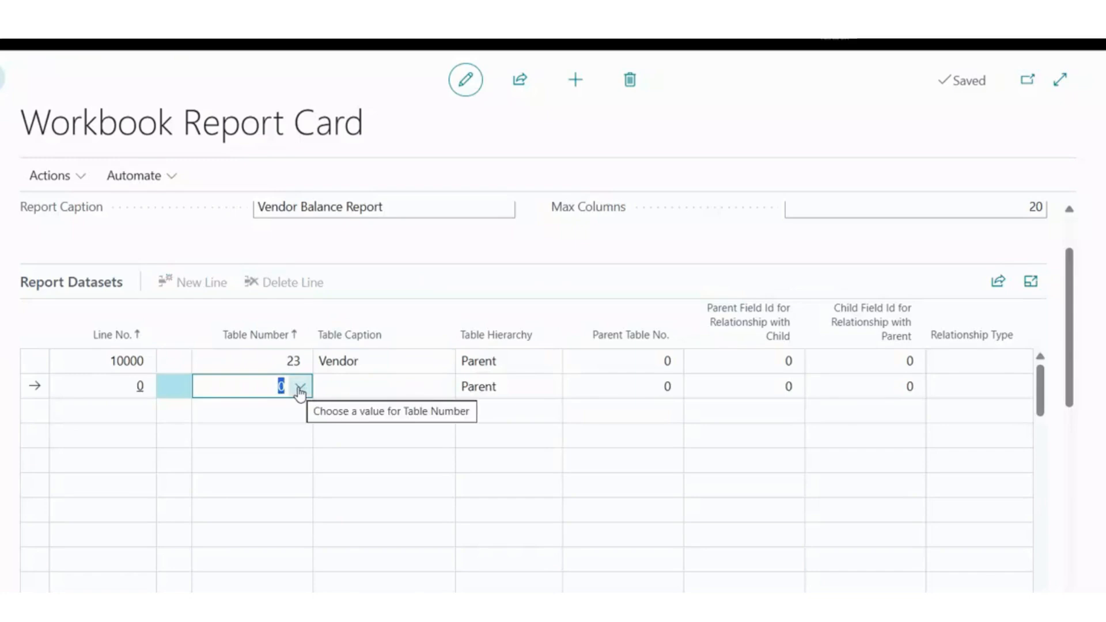
pyautogui.write('Vend')
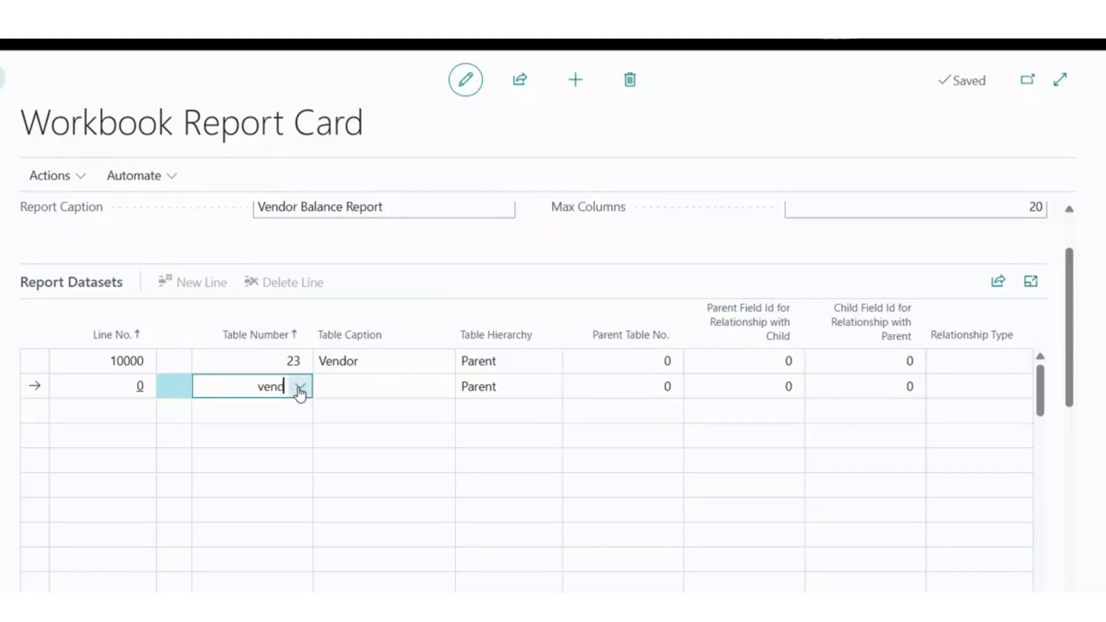
pyautogui.write('or led')
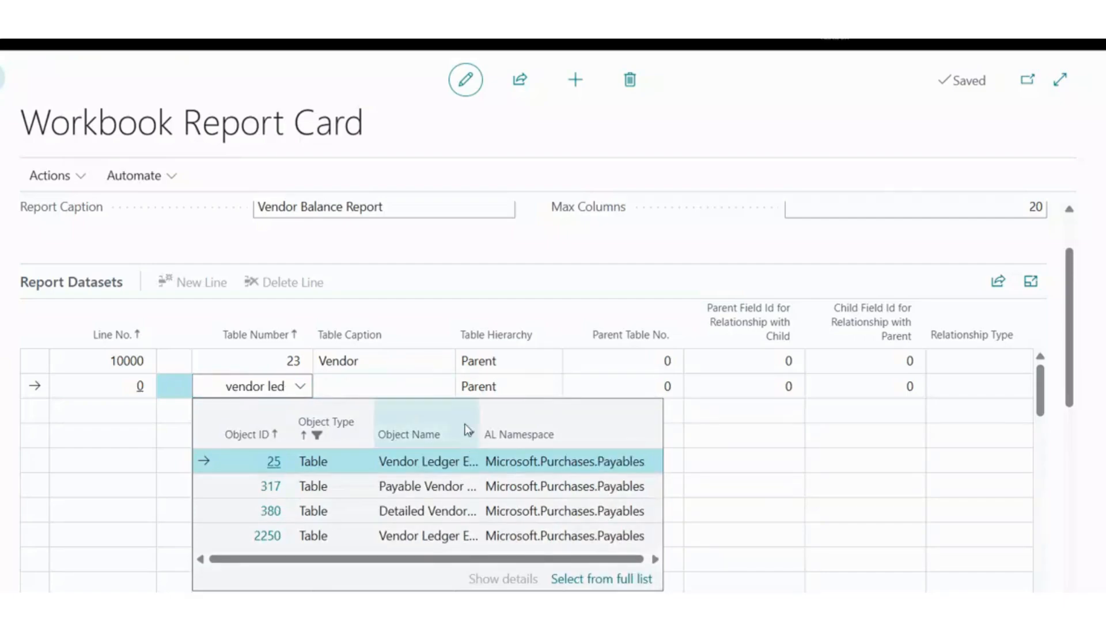
pyautogui.press('Return')
pyautogui.click(482, 389)
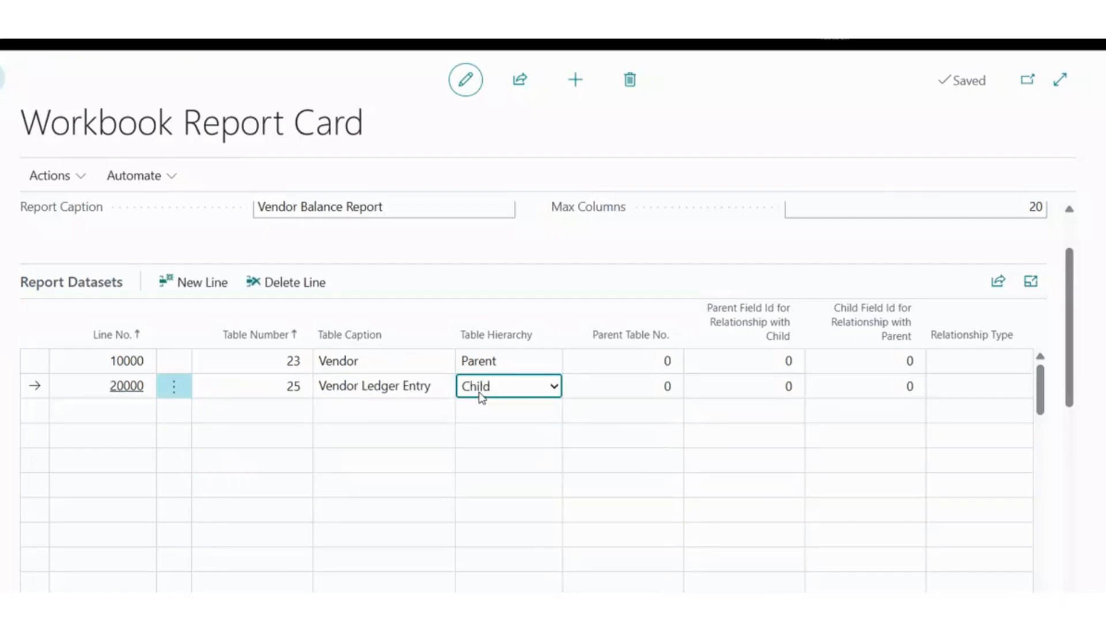
pyautogui.click(509, 390)
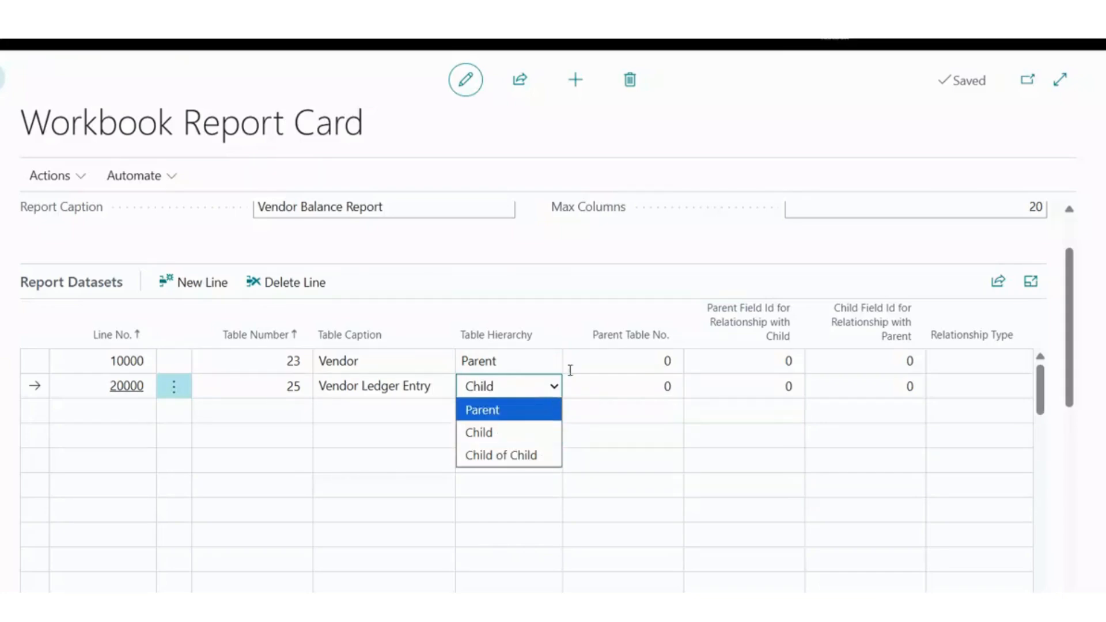
pyautogui.click(647, 286)
# - Link the Vendor Ledger Entry line to parent table 23, using the Vendor field No. (1) as the parent relationship field
pyautogui.click(645, 384)
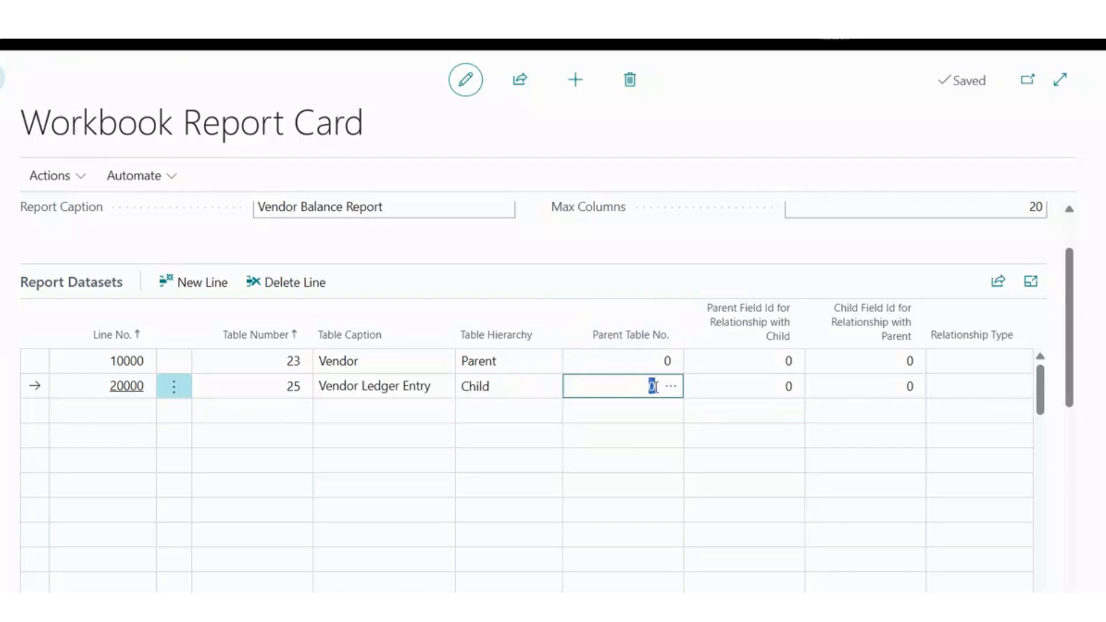
pyautogui.click(662, 388)
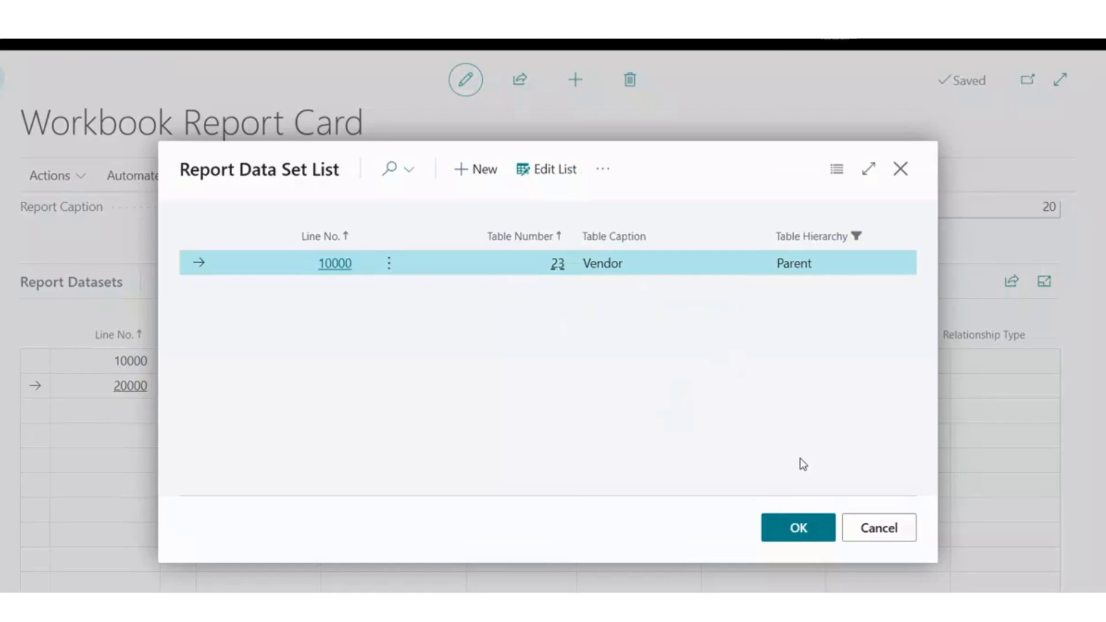
pyautogui.click(797, 528)
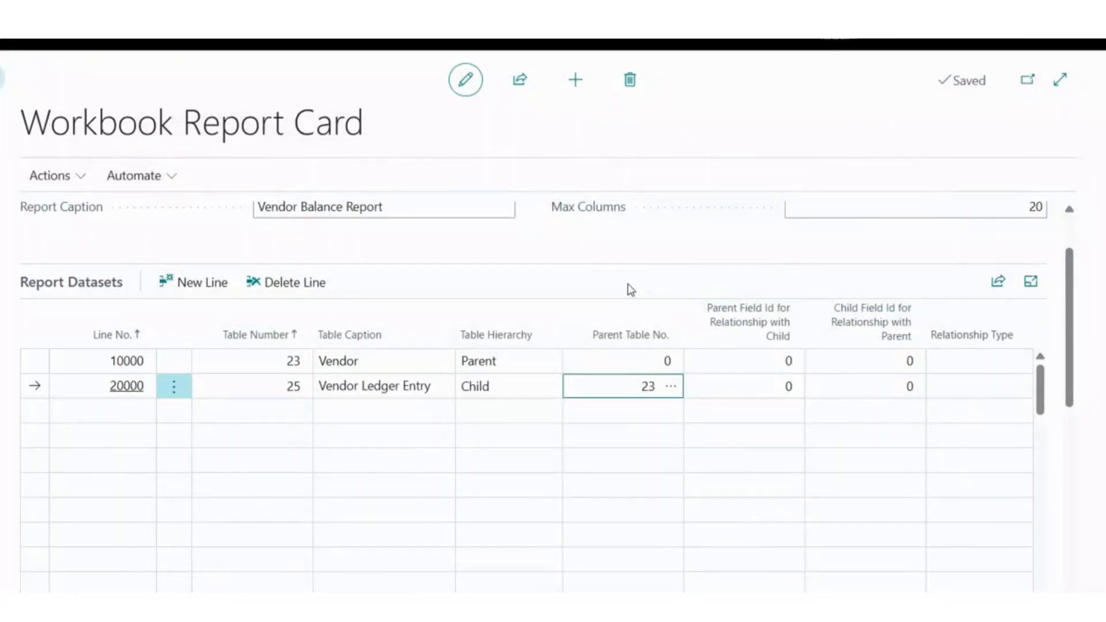
pyautogui.press('Tab')
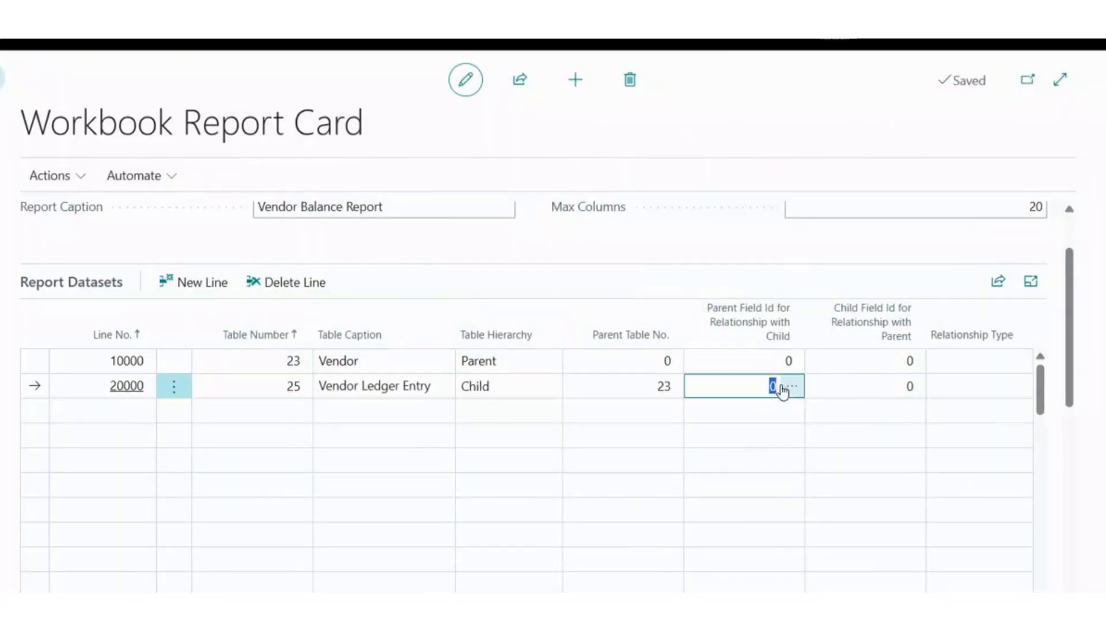
pyautogui.click(793, 387)
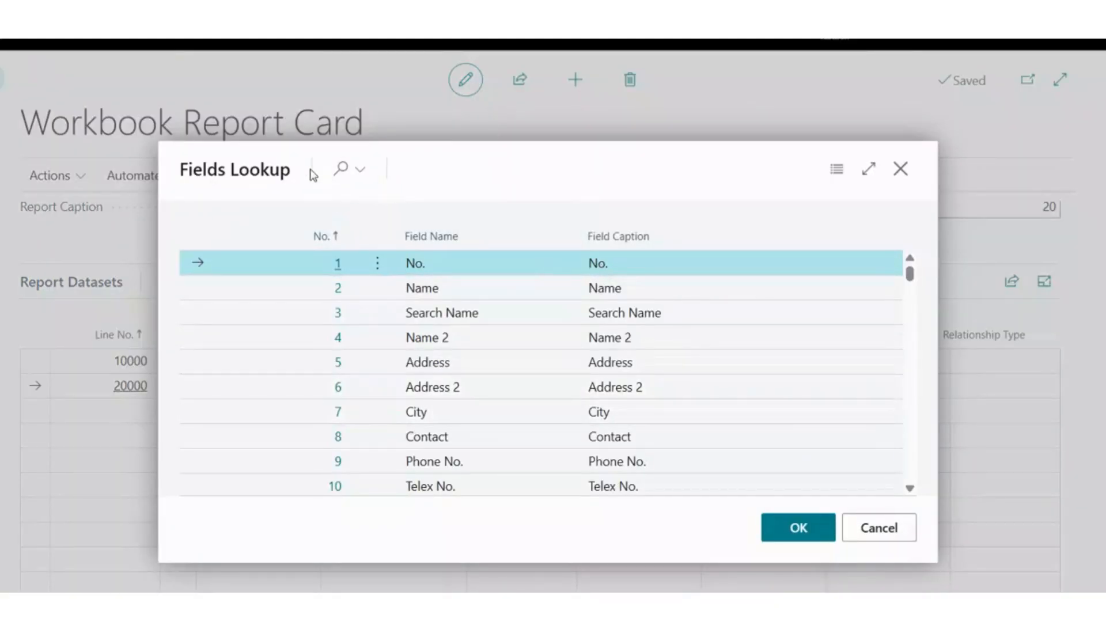
pyautogui.click(807, 528)
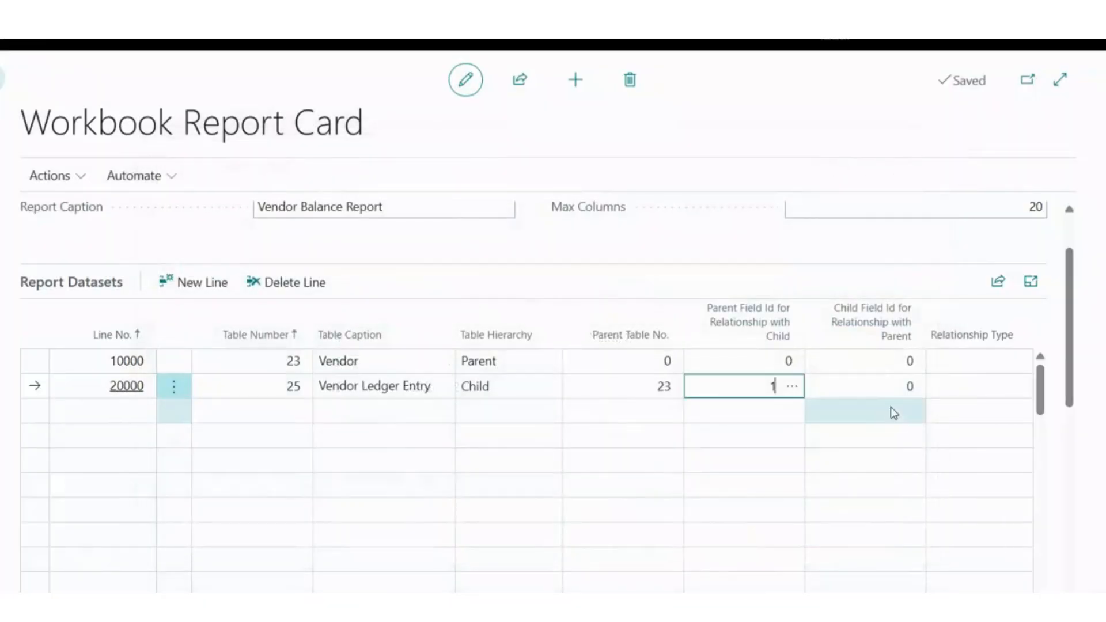
# - Set the ledger entry line's child relationship field to Vendor No. (3) and its relationship type to One to Many
pyautogui.click(913, 395)
pyautogui.click(913, 390)
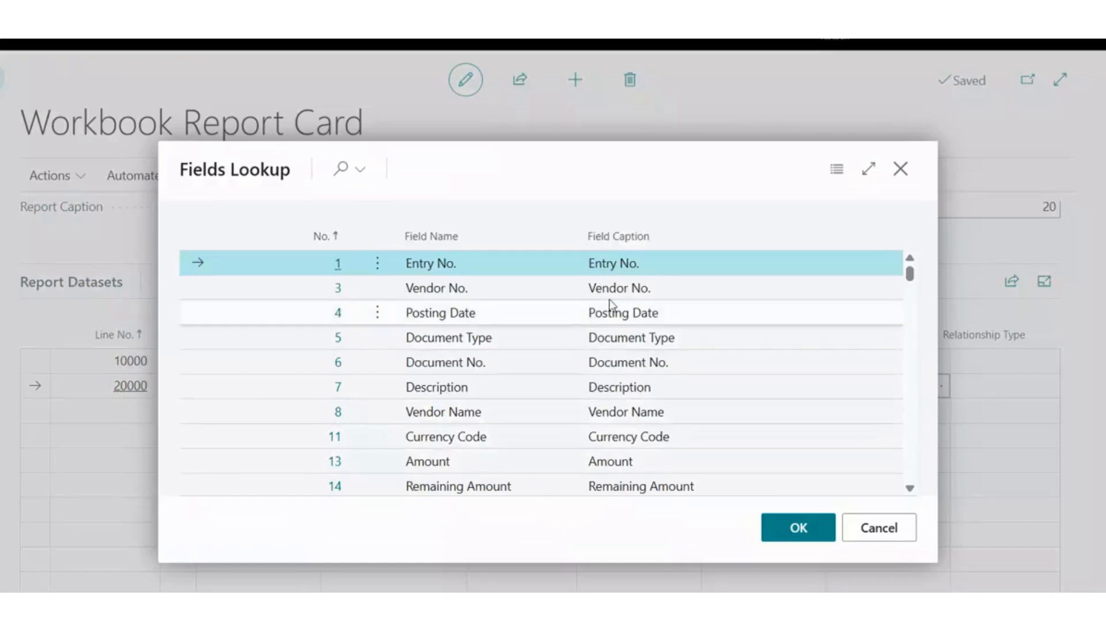
pyautogui.click(639, 289)
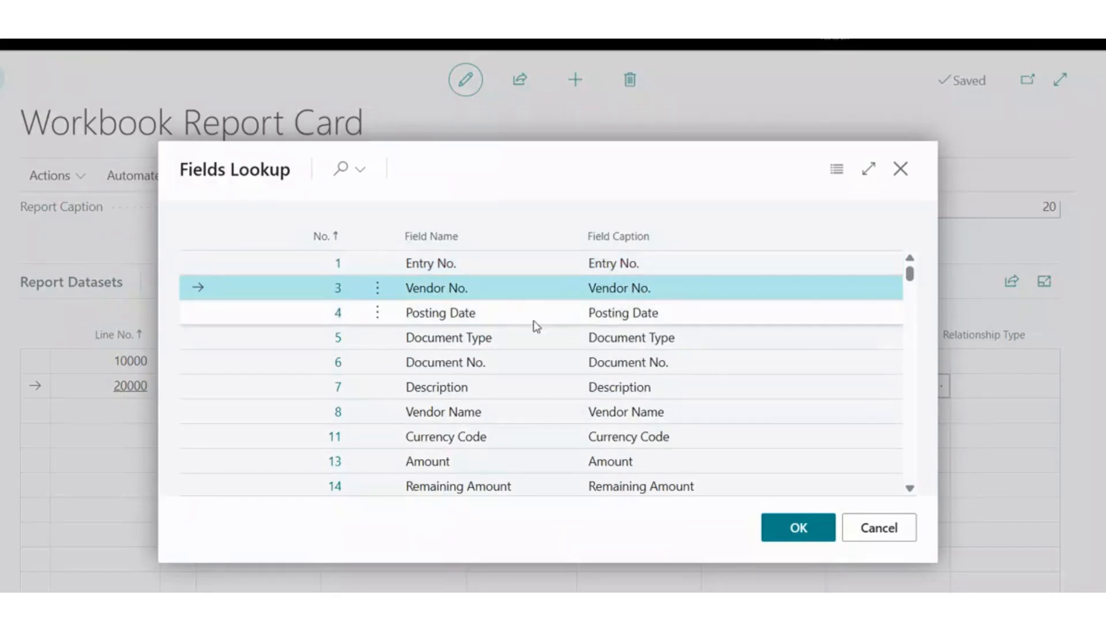
pyautogui.click(797, 529)
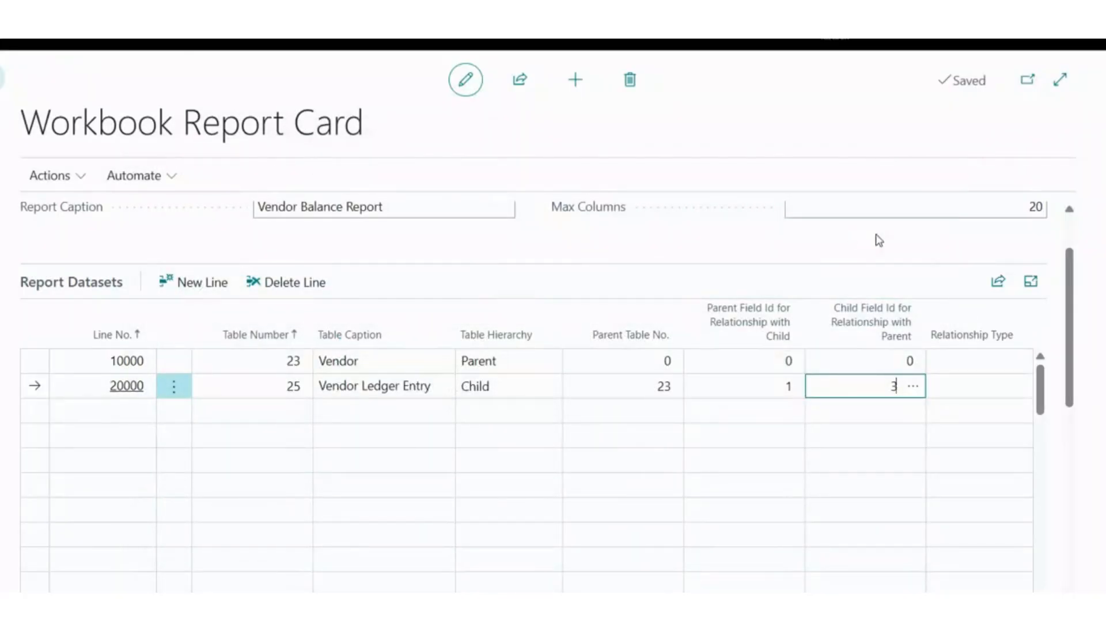
pyautogui.click(988, 399)
pyautogui.click(981, 396)
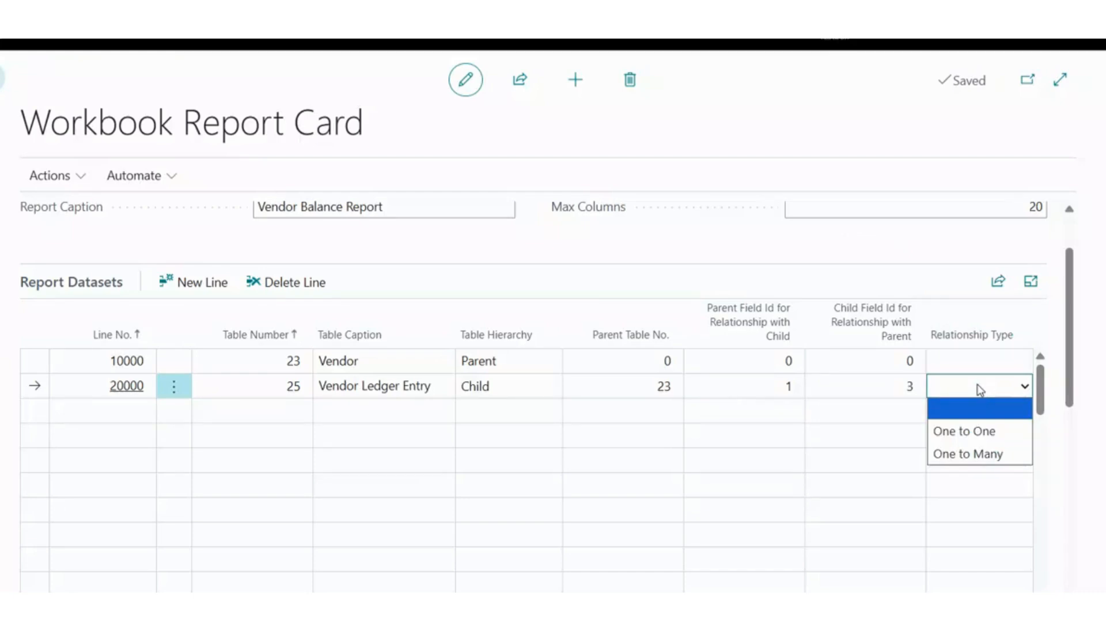
pyautogui.click(977, 454)
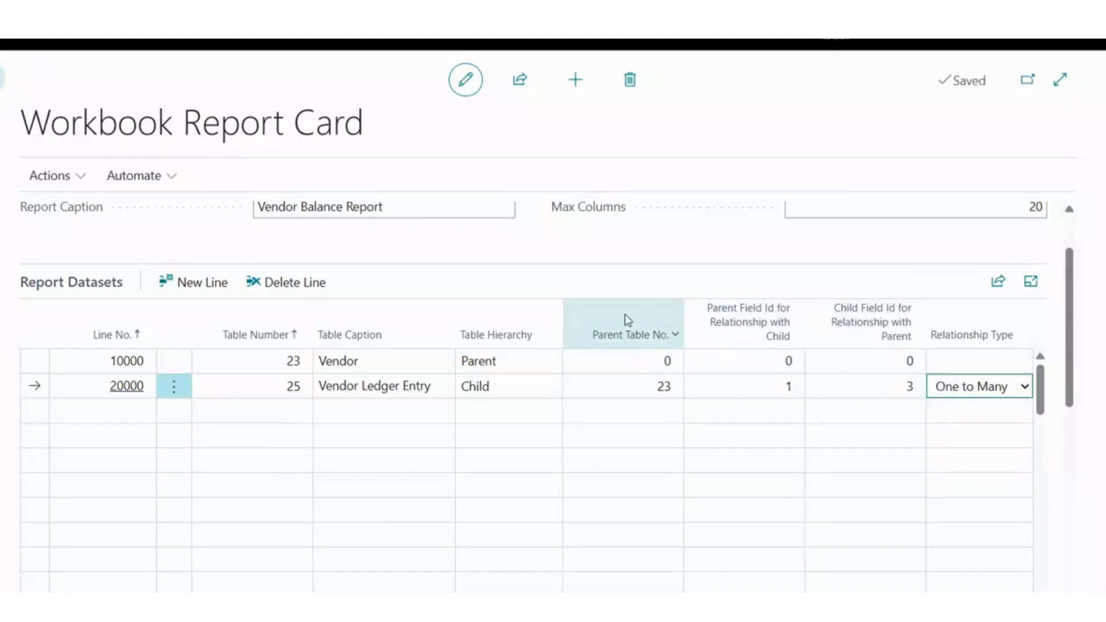
# - Start a report table filter line for the Vendor table (23)
pyautogui.scroll(-5, 568, 286)
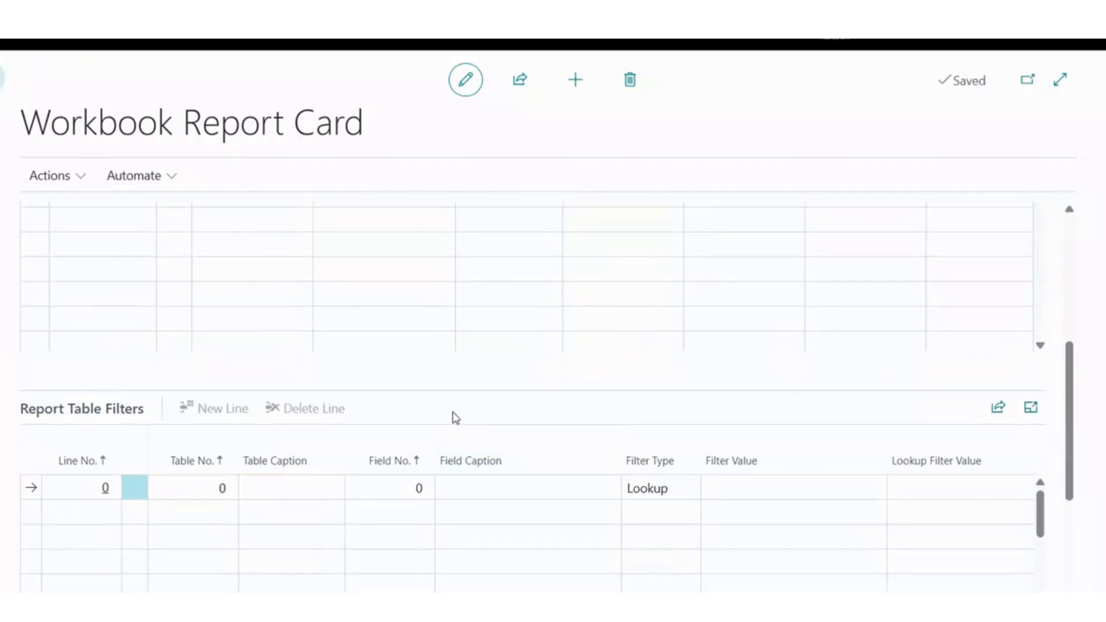
pyautogui.scroll(-3, 454, 416)
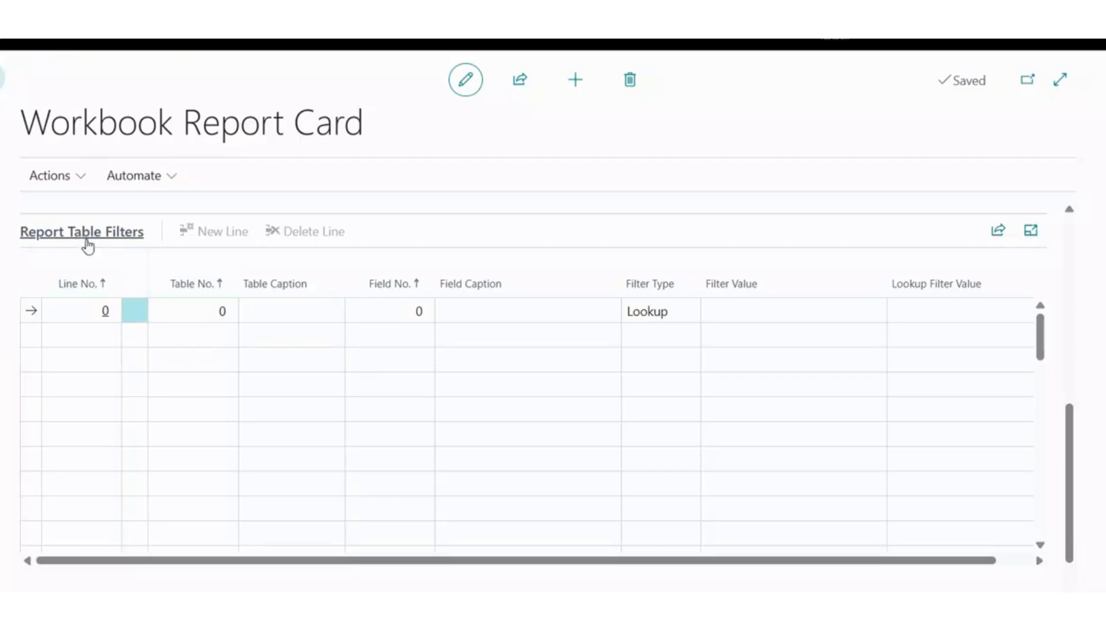
pyautogui.click(193, 310)
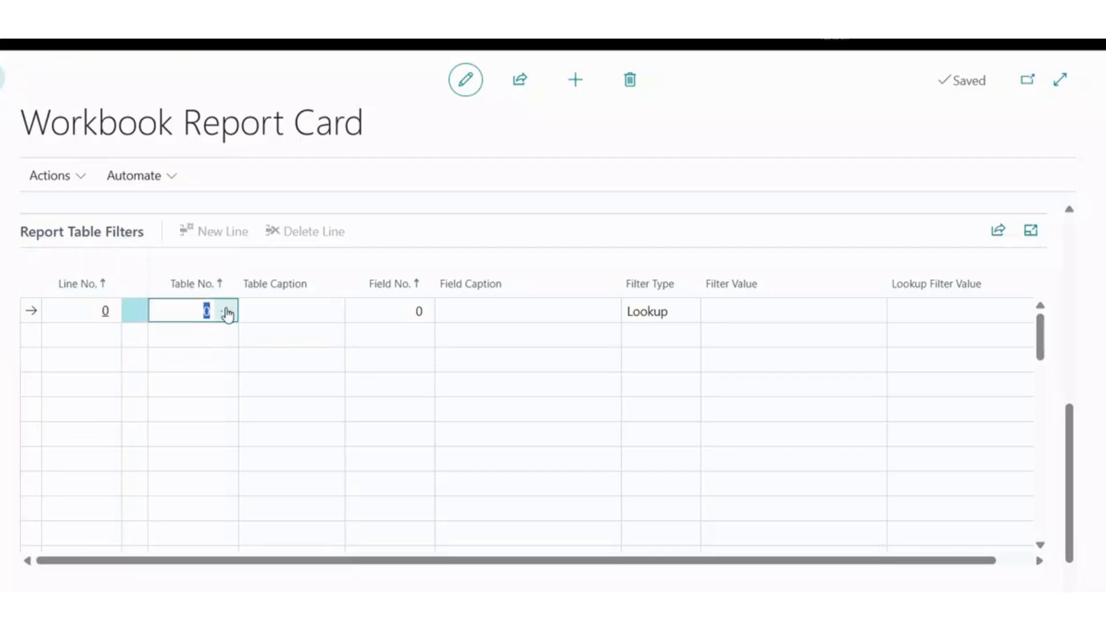
pyautogui.click(227, 311)
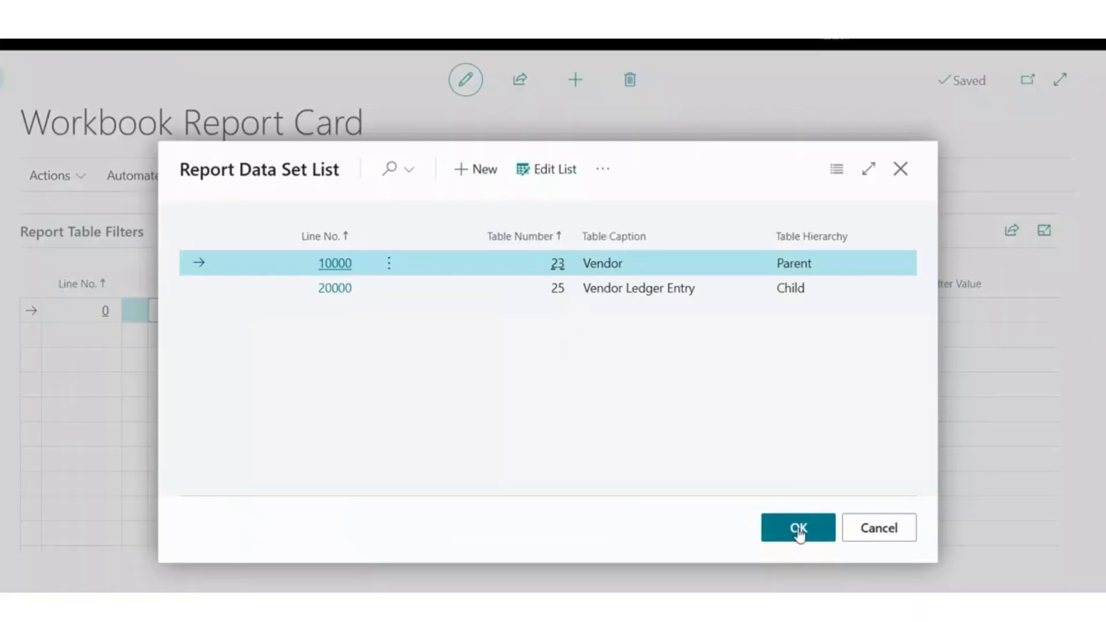
pyautogui.click(798, 528)
# - Set the Vendor filter line's field to Blocked (39), searching the field list for "block"
pyautogui.click(420, 316)
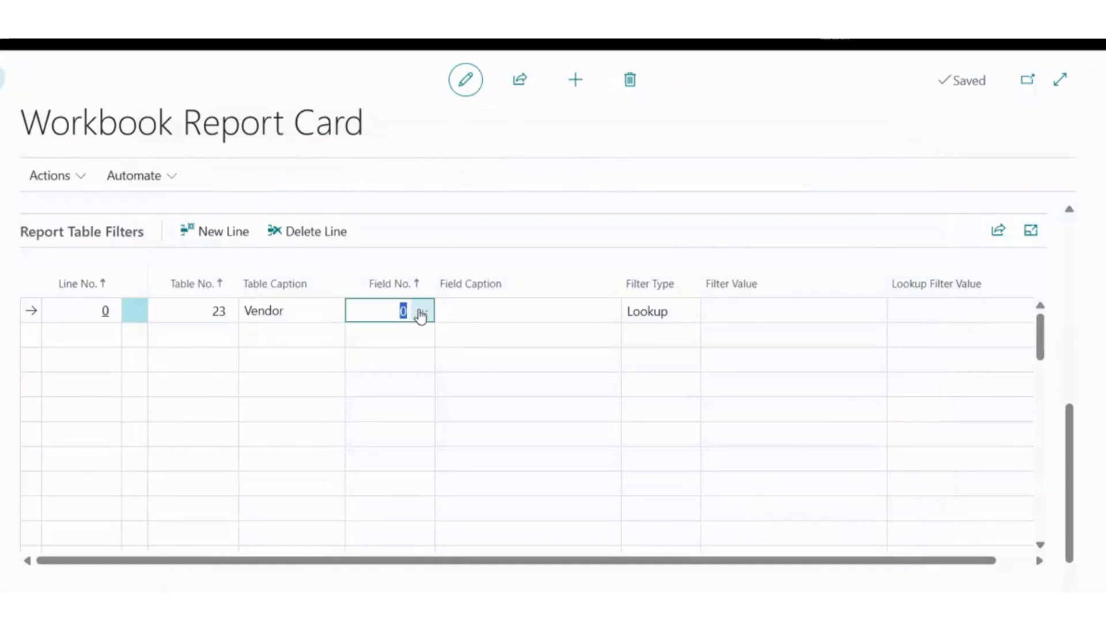
pyautogui.click(423, 311)
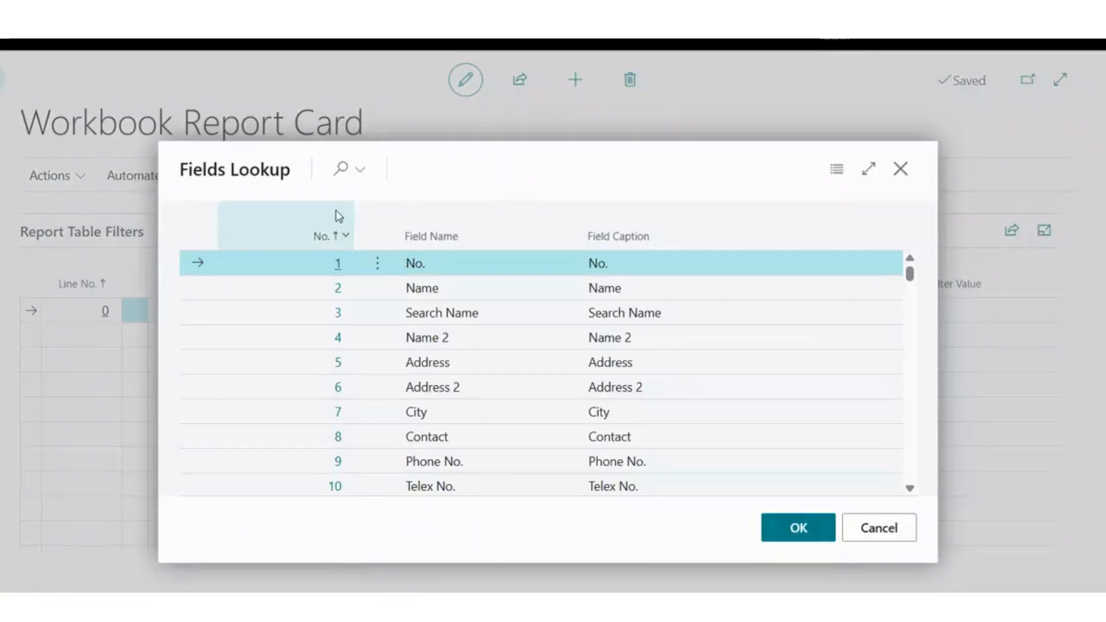
pyautogui.click(342, 170)
pyautogui.write('block')
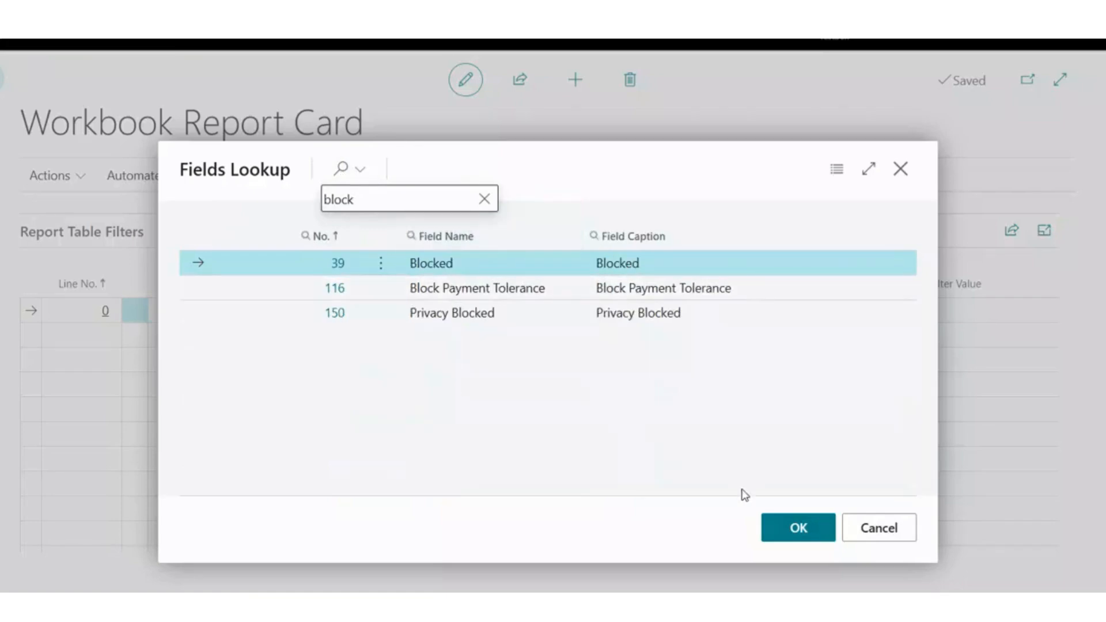
pyautogui.click(797, 526)
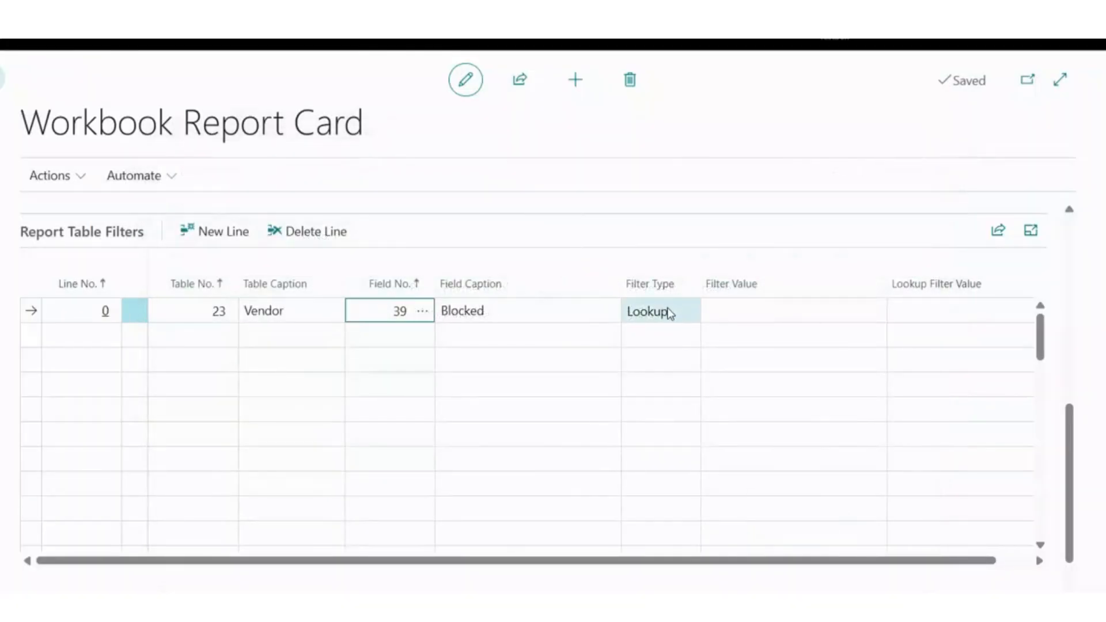
# - Keep the Lookup filter type for the Blocked field and choose the blank option as its lookup filter value
pyautogui.click(667, 311)
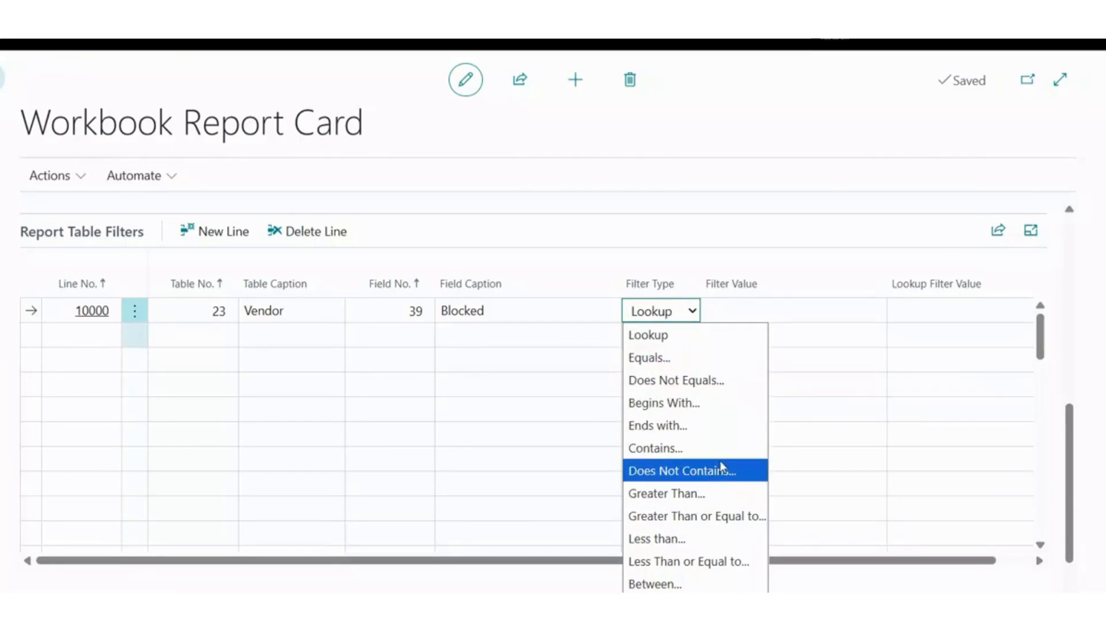
pyautogui.click(673, 335)
pyautogui.click(980, 309)
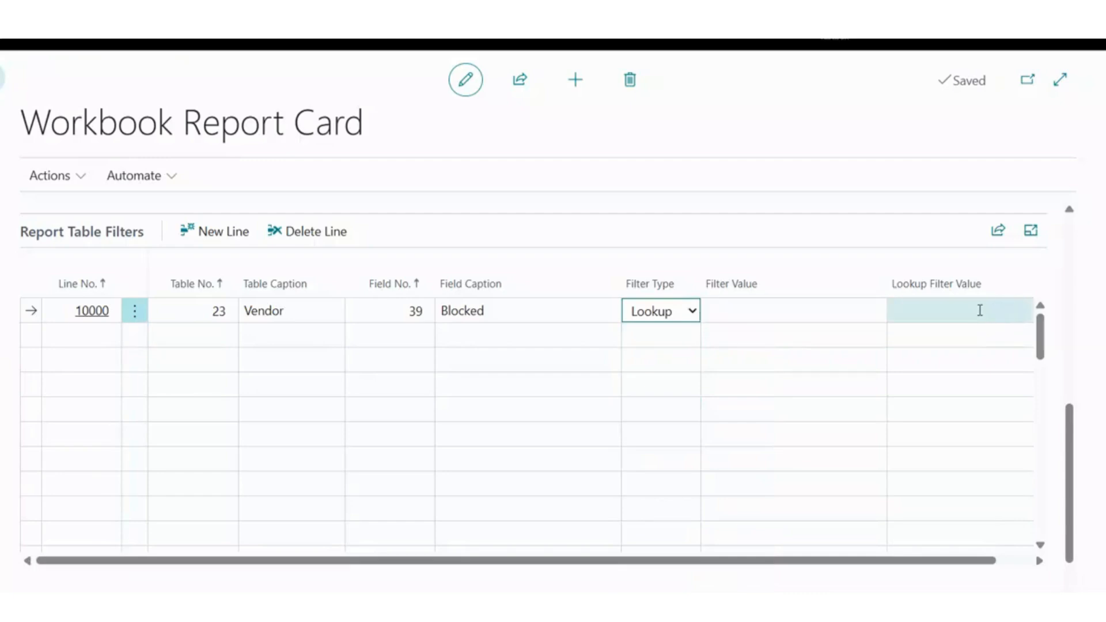
pyautogui.click(980, 314)
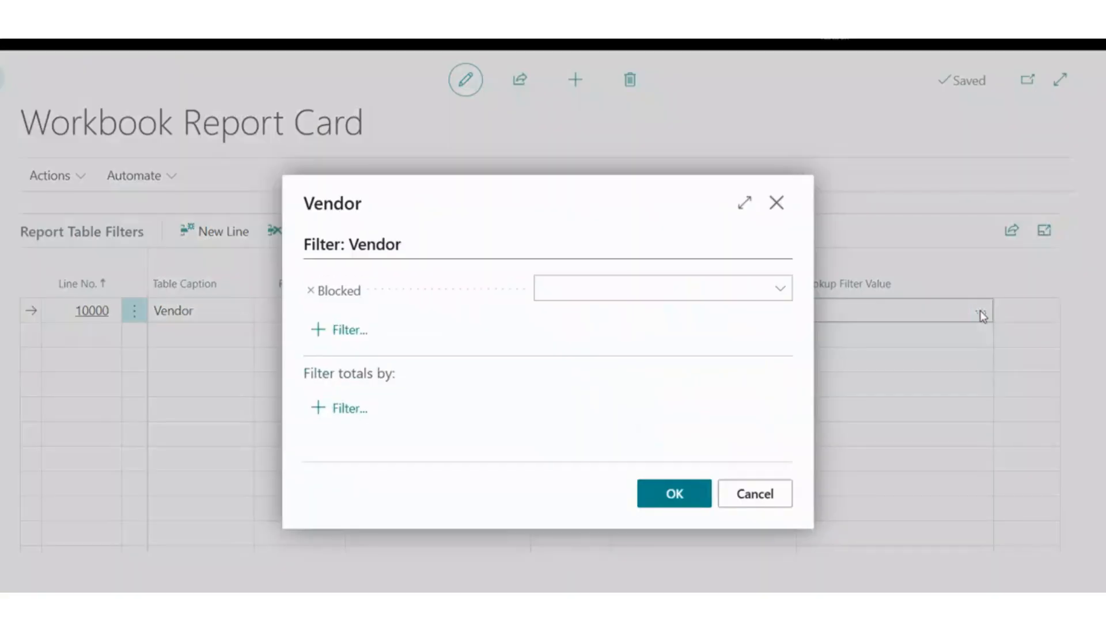
pyautogui.click(649, 290)
pyautogui.click(582, 315)
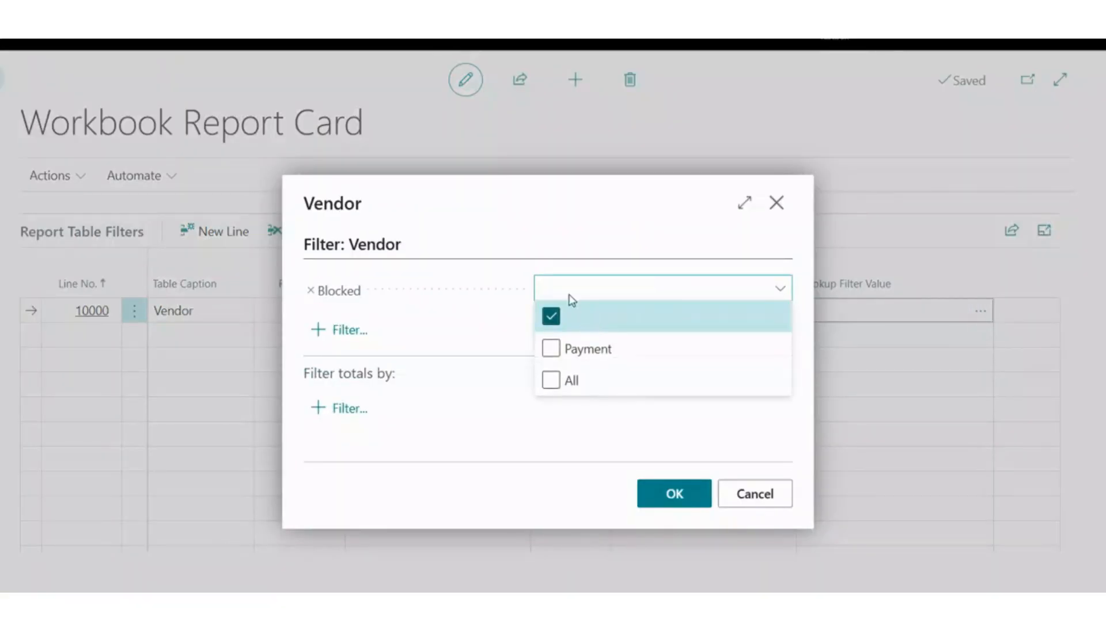
pyautogui.click(590, 279)
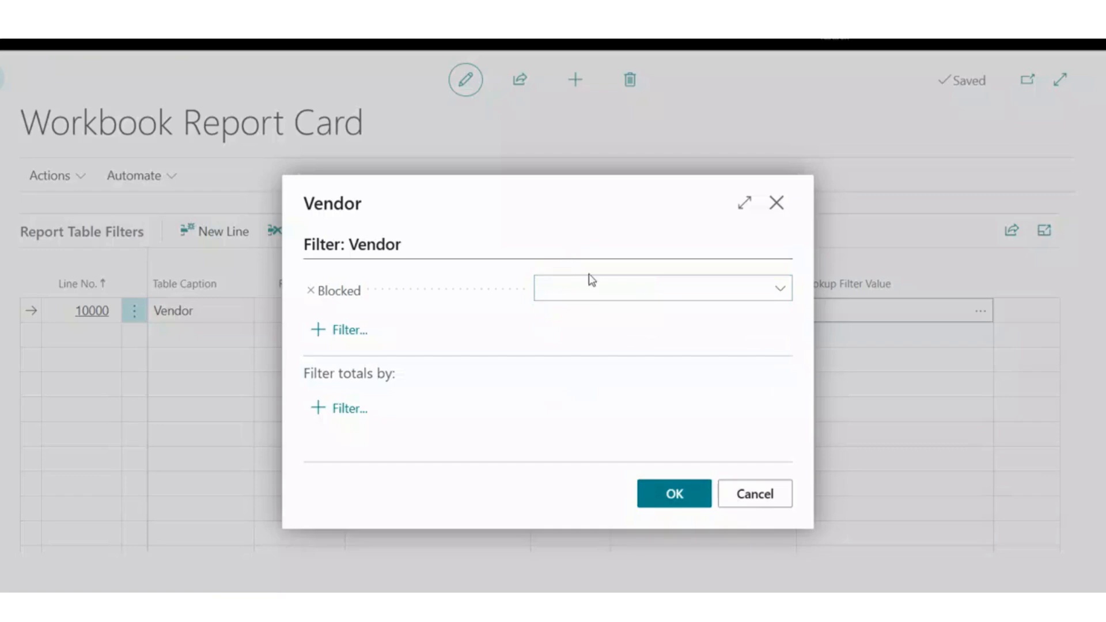
pyautogui.click(663, 497)
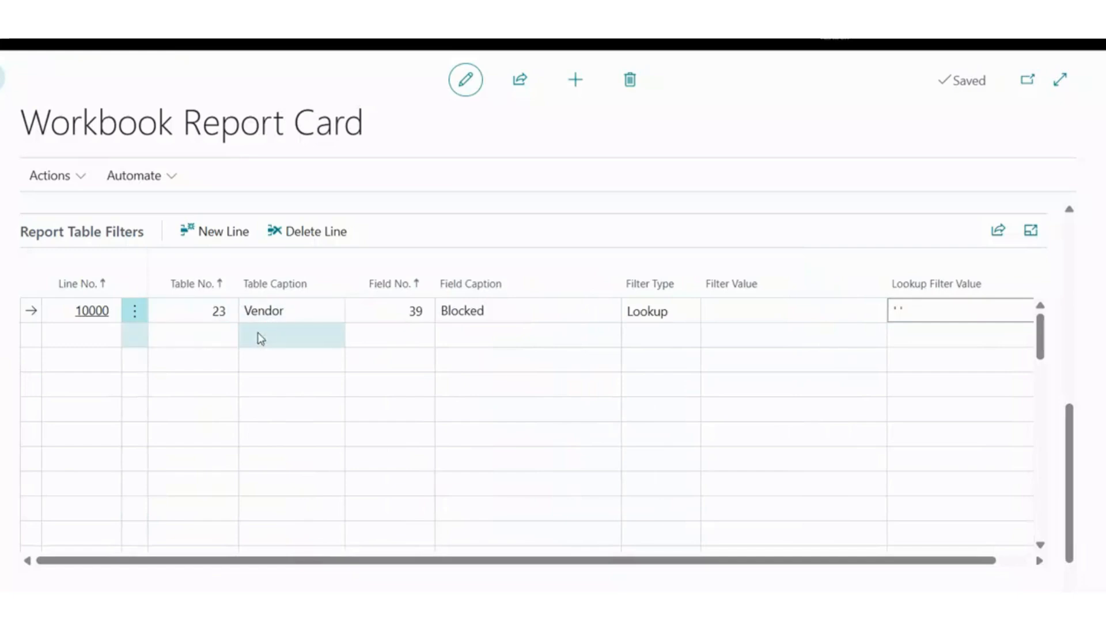
# - Add a second table filter line for Vendor Ledger Entry (25) on the field Remaining Amt. (LCY) (16)
pyautogui.click(215, 336)
pyautogui.click(223, 340)
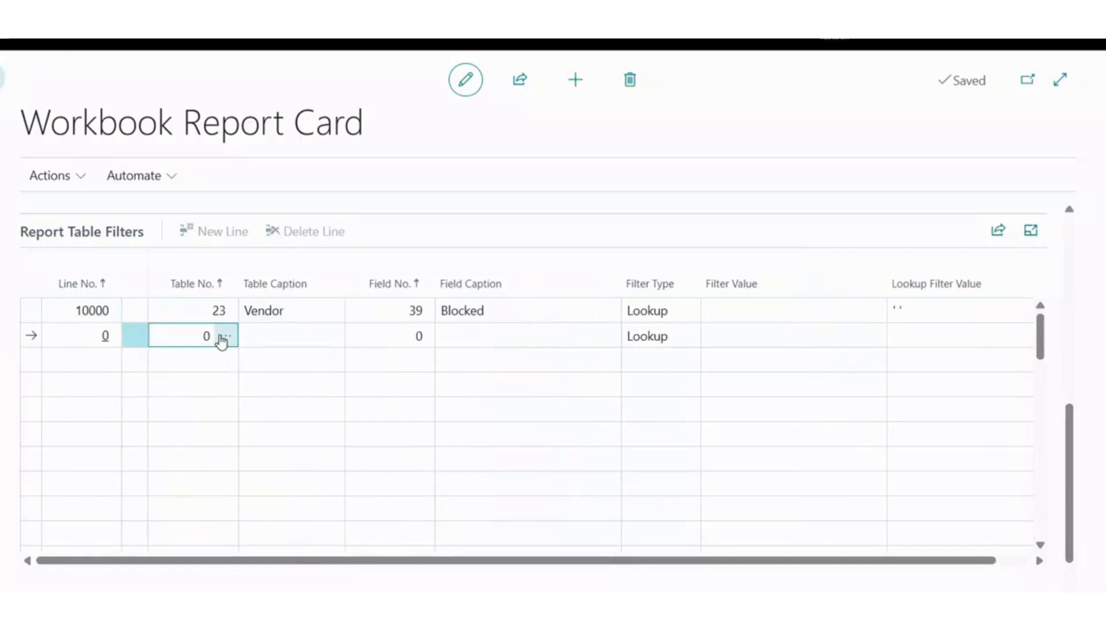
pyautogui.click(613, 291)
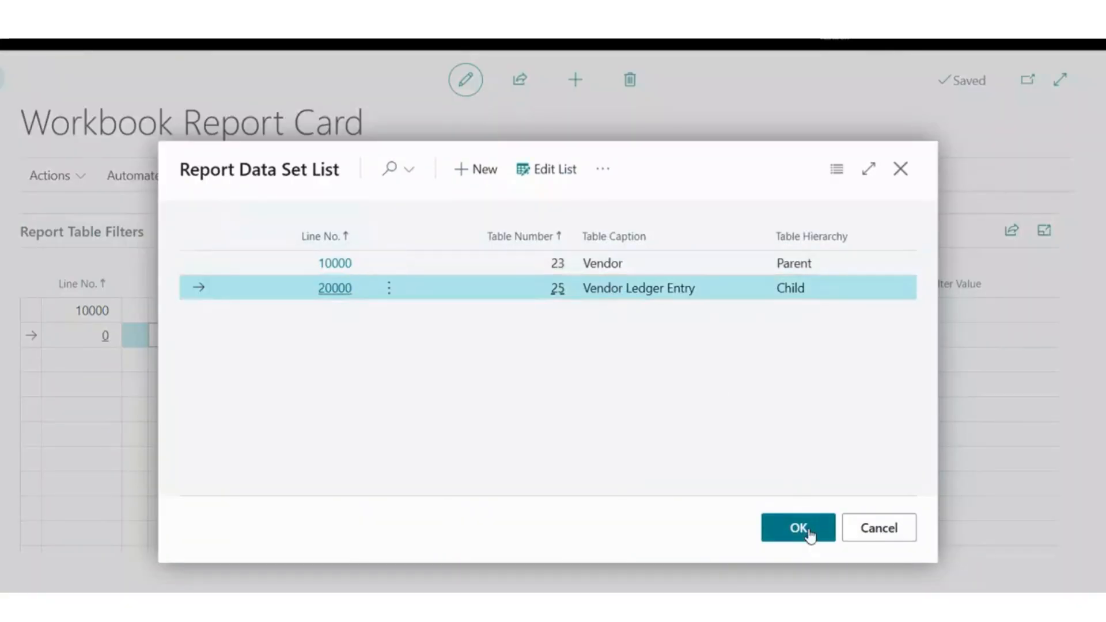
pyautogui.click(807, 528)
pyautogui.click(416, 338)
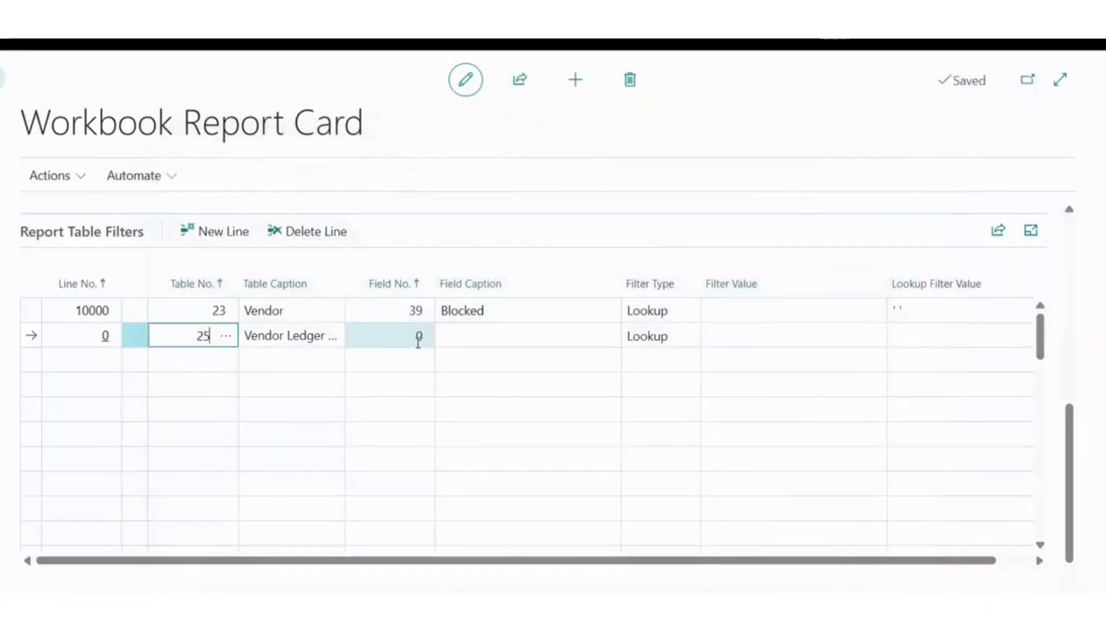
pyautogui.click(421, 342)
pyautogui.scroll(-5, 576, 358)
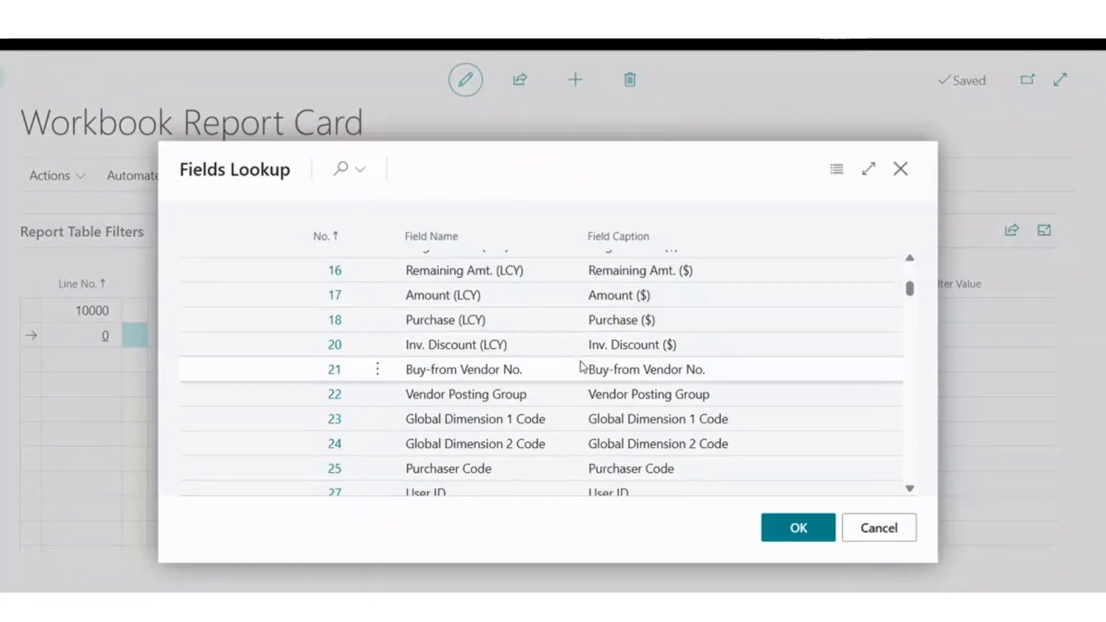
pyautogui.click(576, 277)
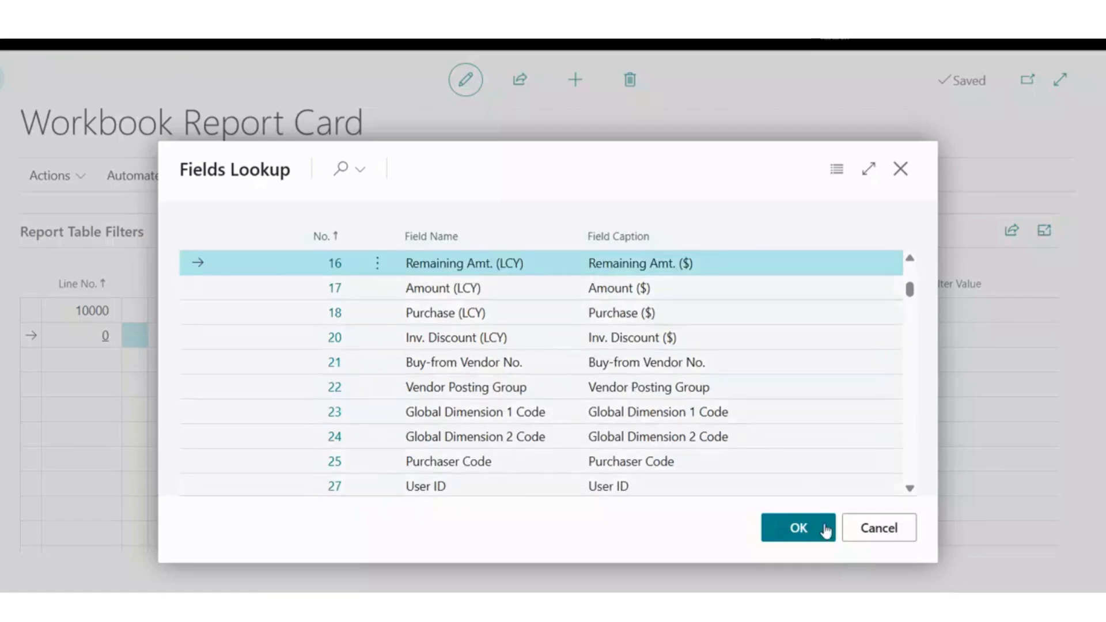
pyautogui.click(805, 530)
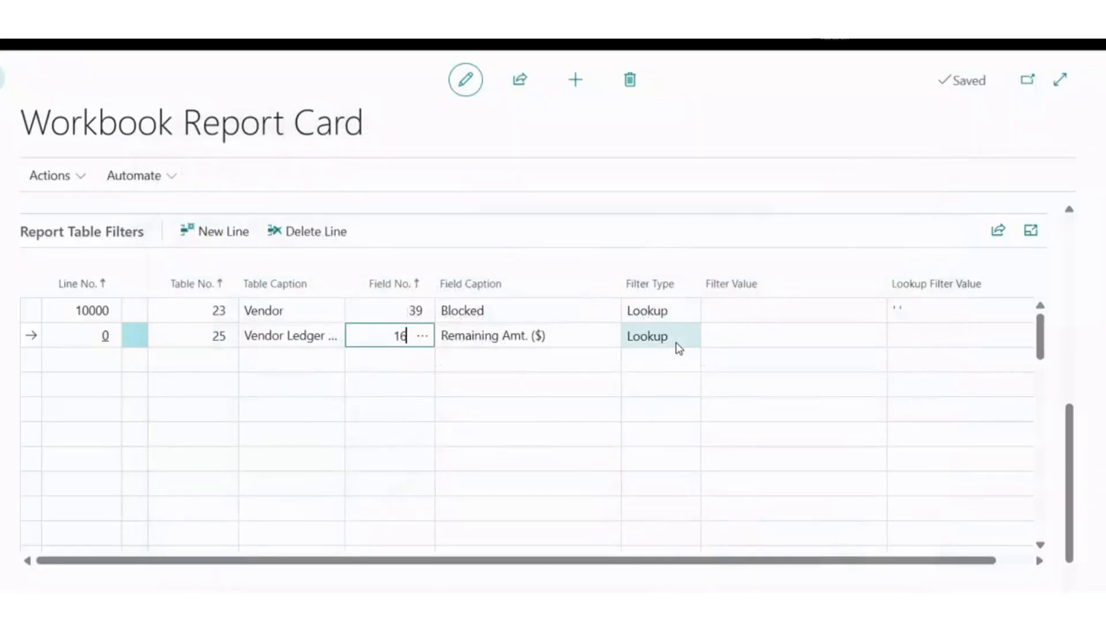
# - Set the remaining amount filter's type to Greater Than and its filter value to 0
pyautogui.click(670, 344)
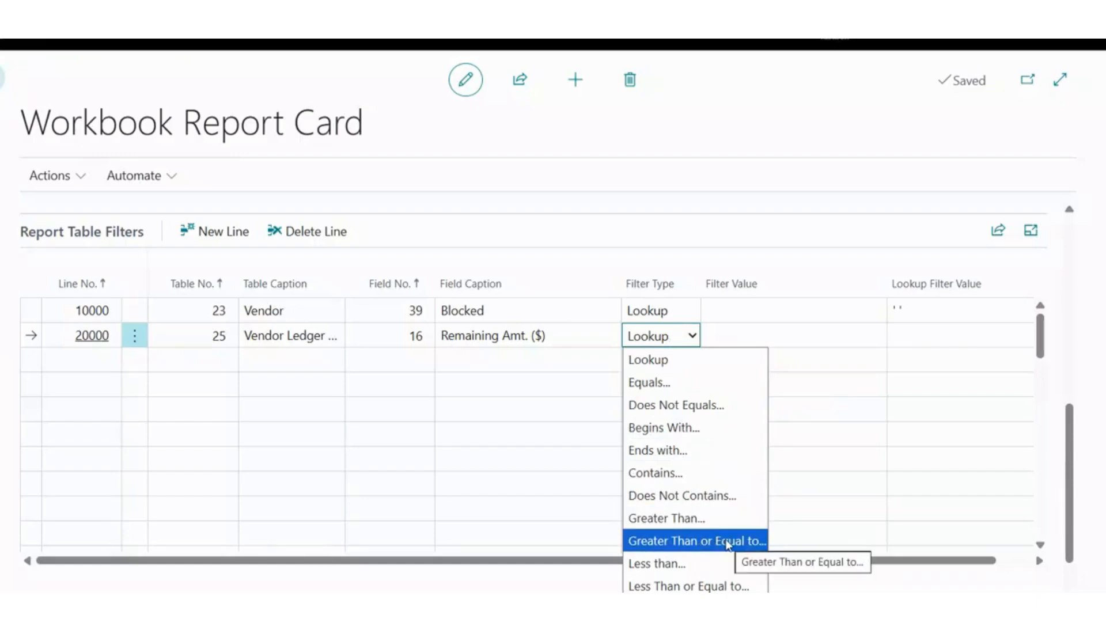
pyautogui.click(704, 522)
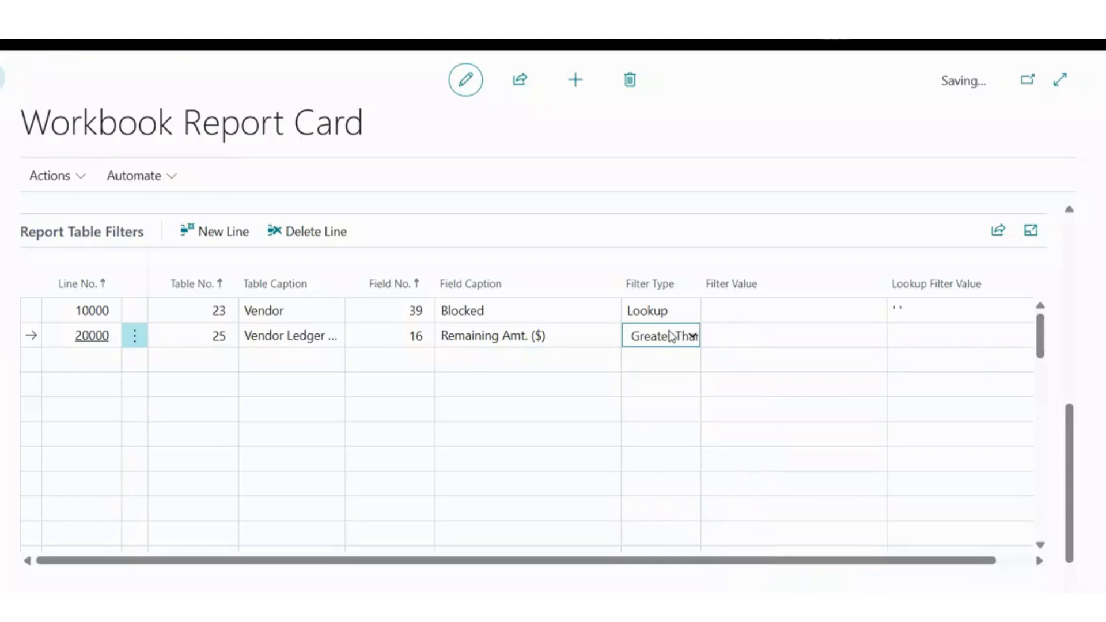
pyautogui.click(753, 341)
pyautogui.write('0')
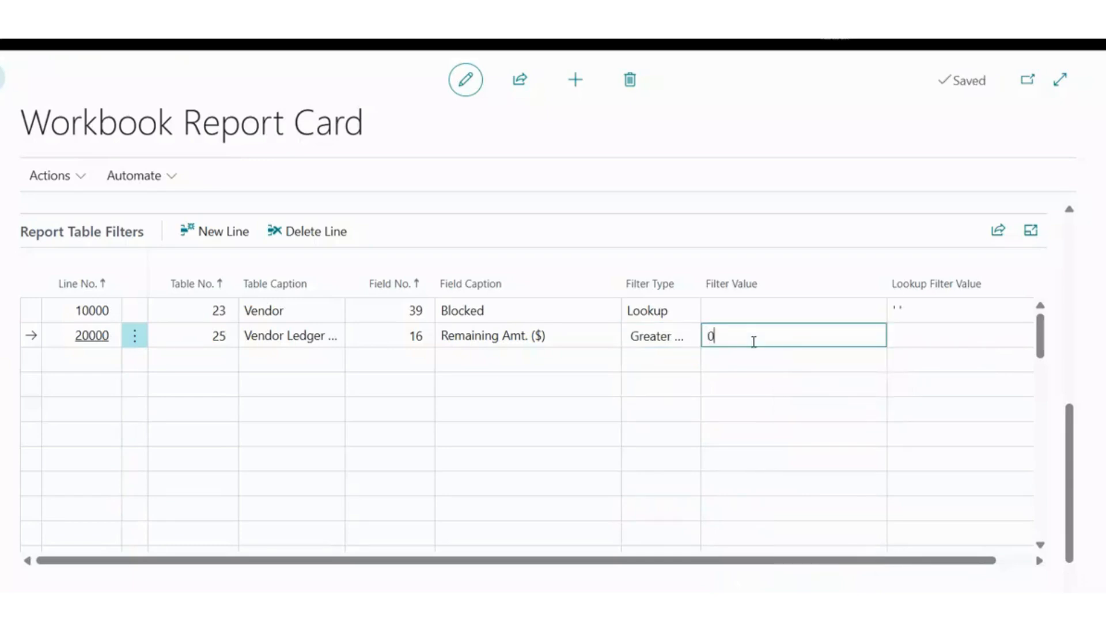
pyautogui.press('Tab')
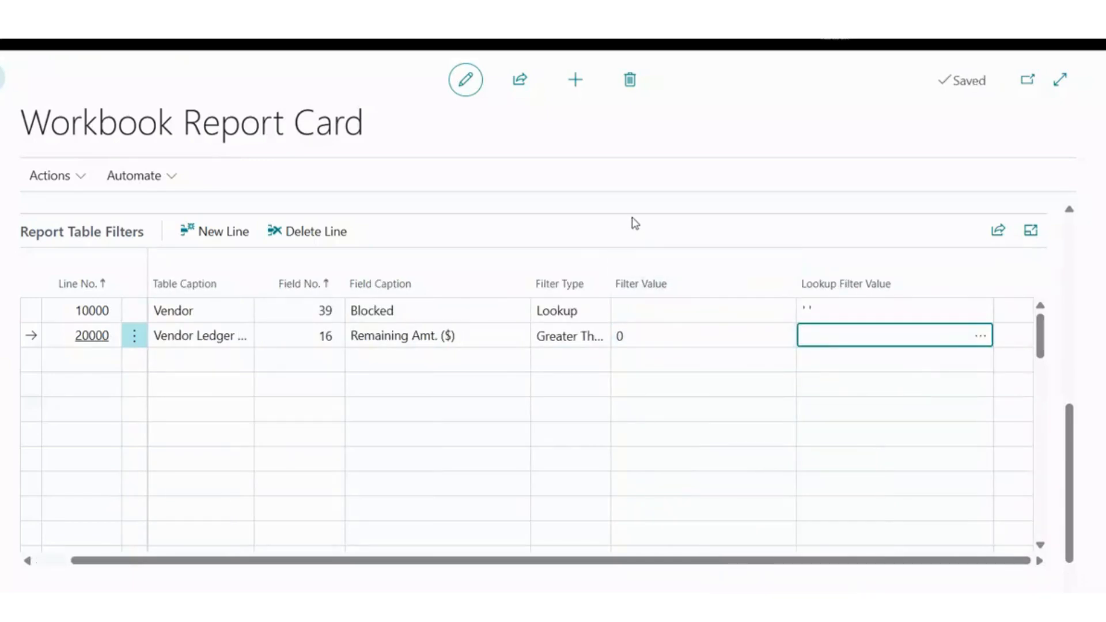
pyautogui.moveTo(488, 571); pyautogui.dragTo(461, 572)
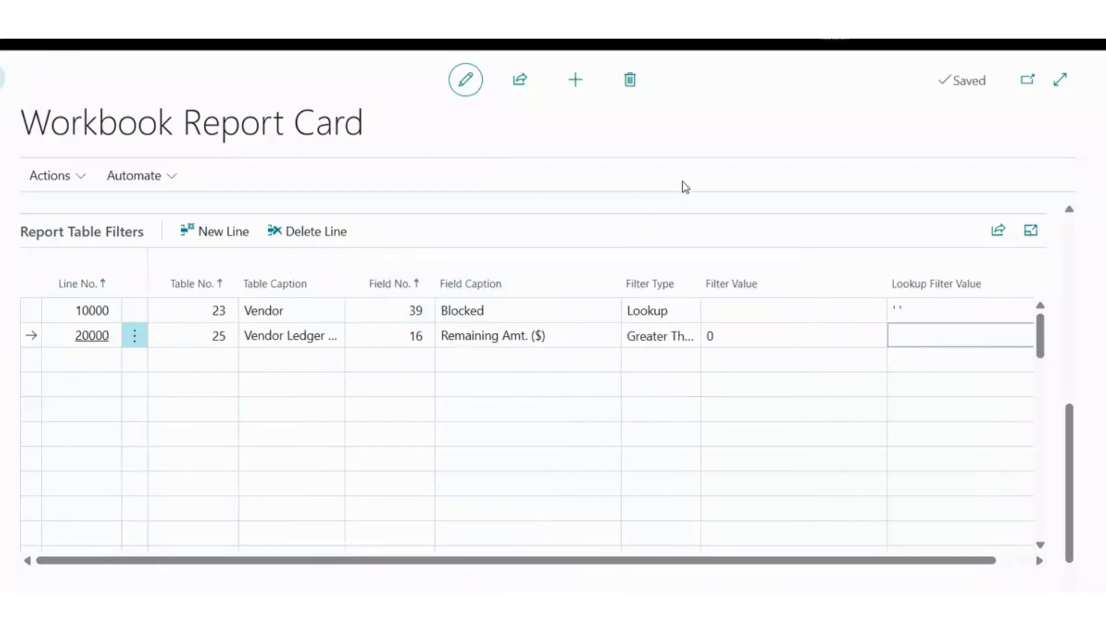
# - Add the first report column line using the Vendor table (23) and its field No. (1)
pyautogui.moveTo(1074, 433); pyautogui.dragTo(1079, 525)
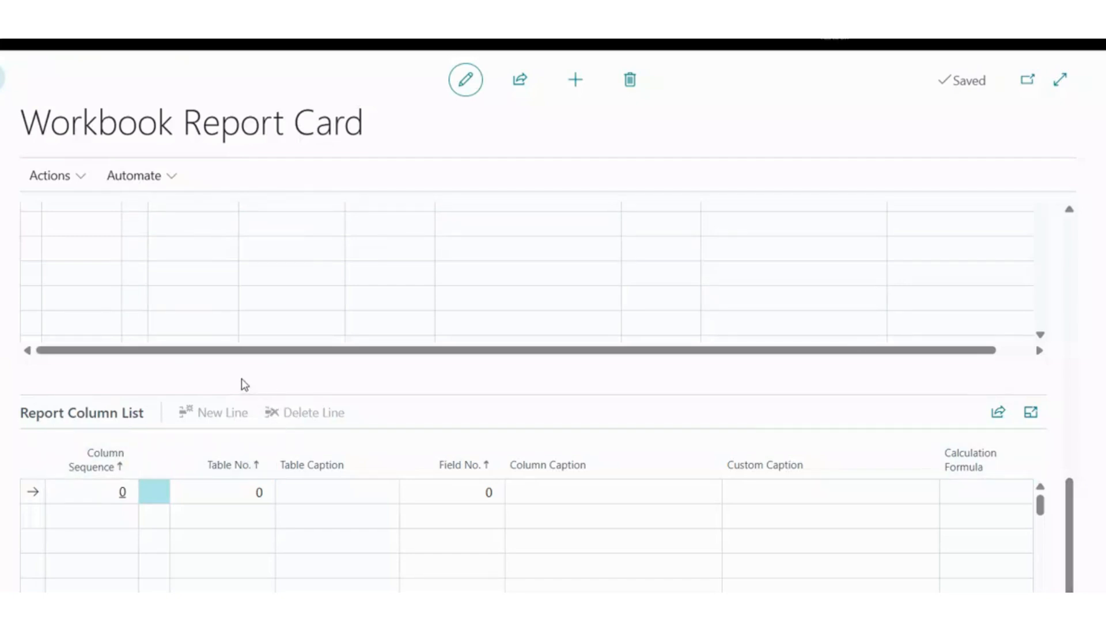
pyautogui.click(257, 493)
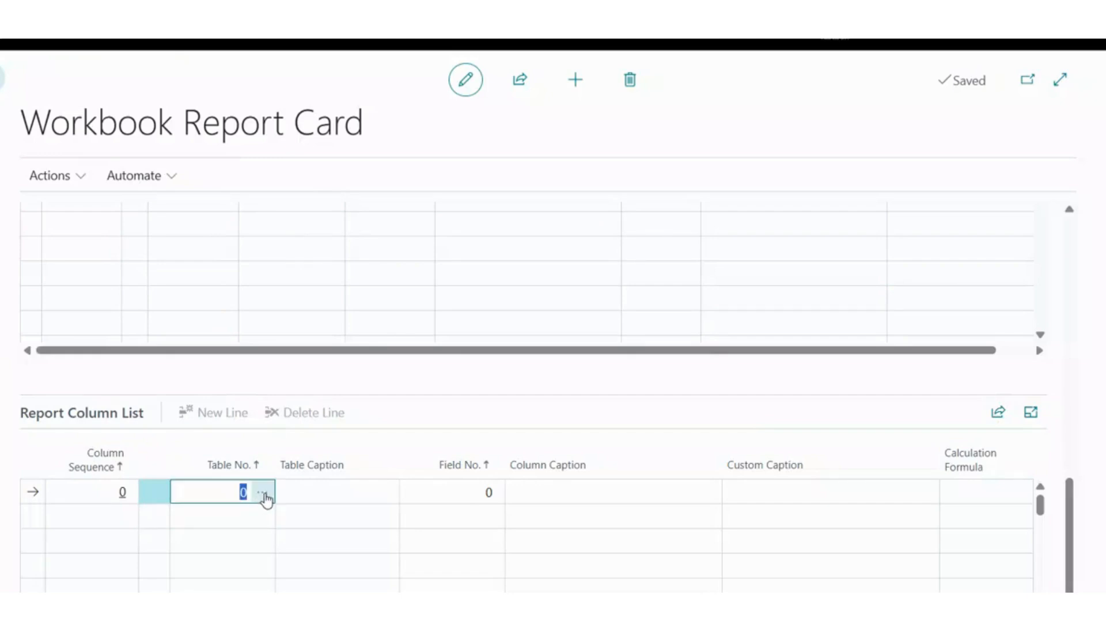
pyautogui.click(264, 494)
pyautogui.click(264, 495)
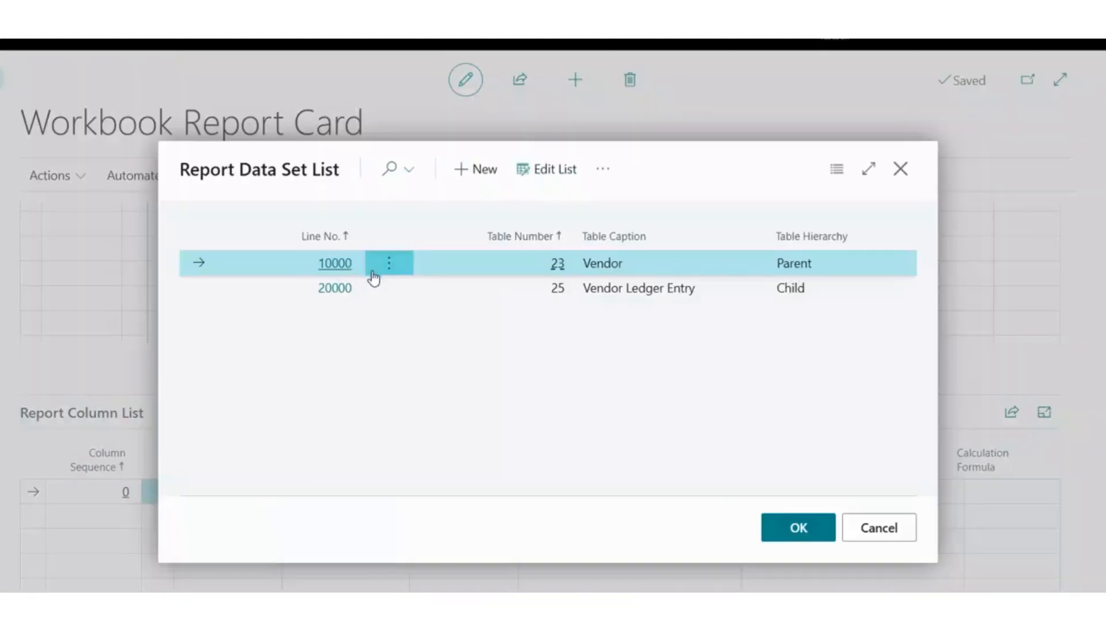
pyautogui.press('Return')
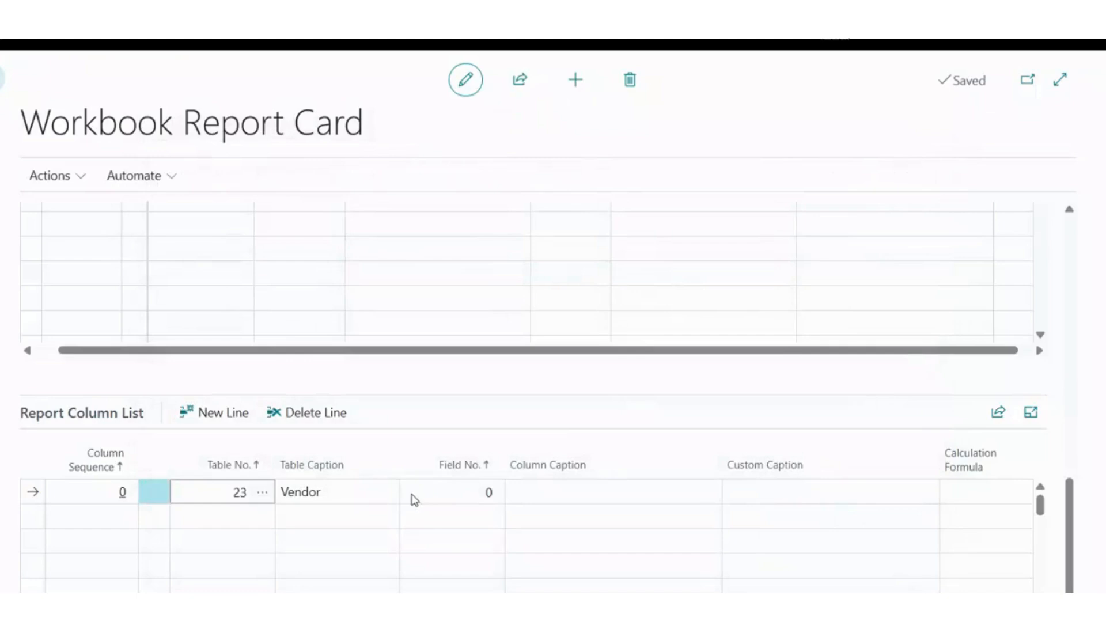
pyautogui.click(413, 499)
pyautogui.click(491, 499)
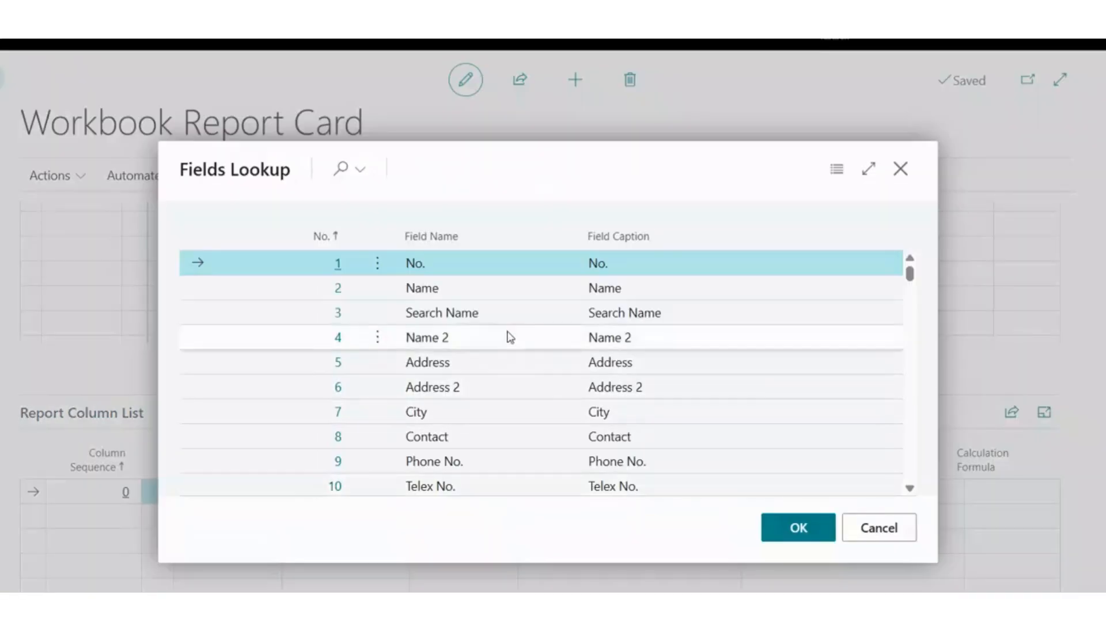
pyautogui.click(797, 526)
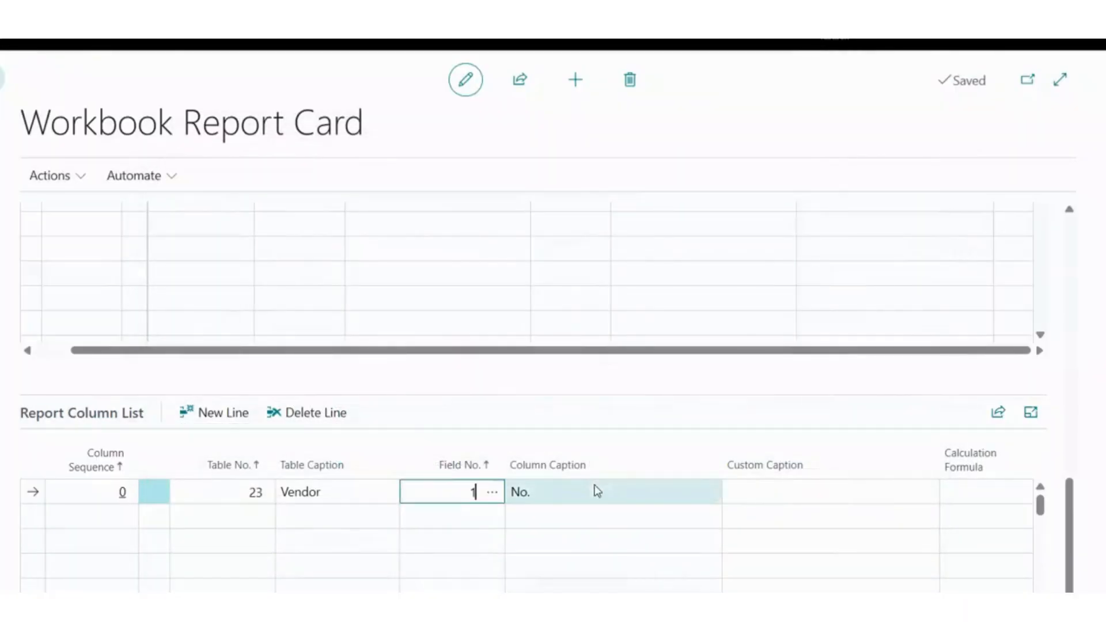
# - Enter "Vendor No." as the No. column's custom caption and check the available calculation formulas
pyautogui.click(806, 488)
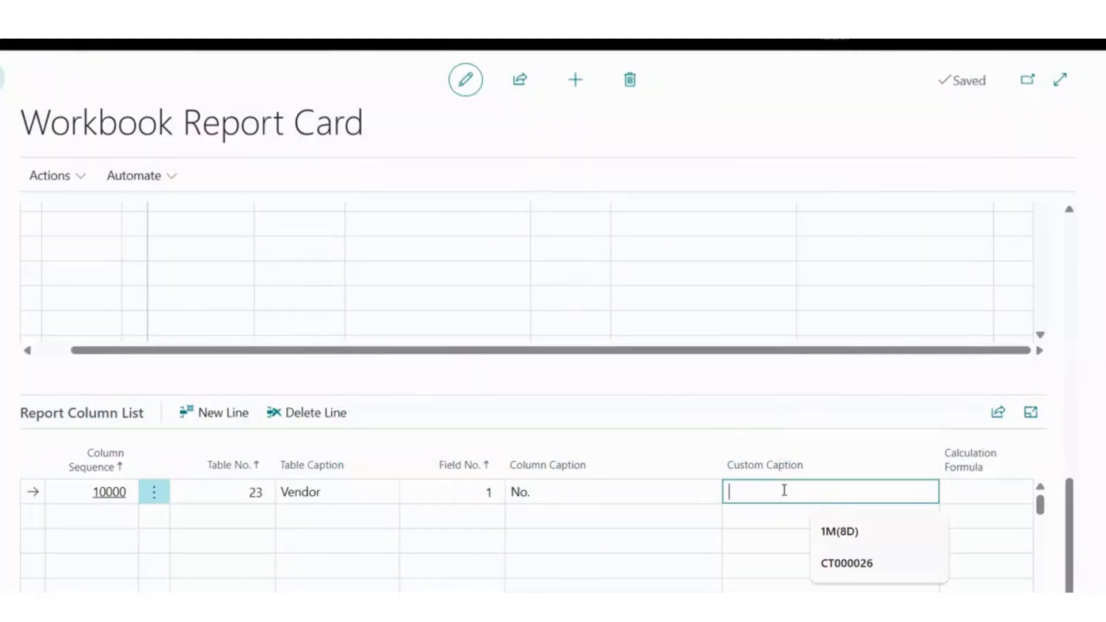
pyautogui.click(600, 407)
pyautogui.click(556, 491)
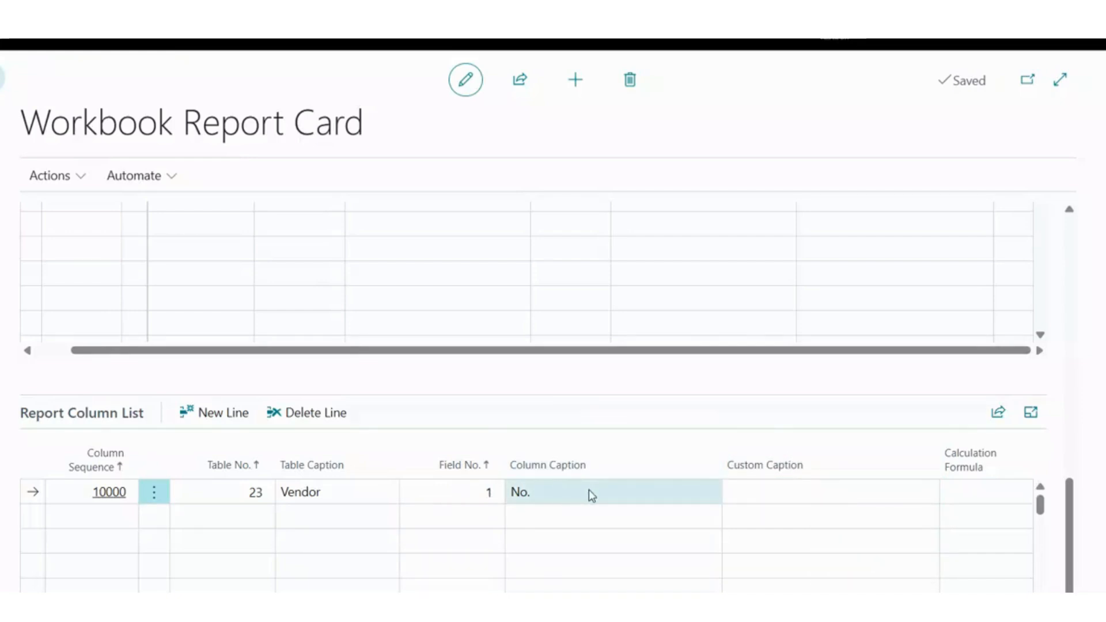
pyautogui.click(770, 496)
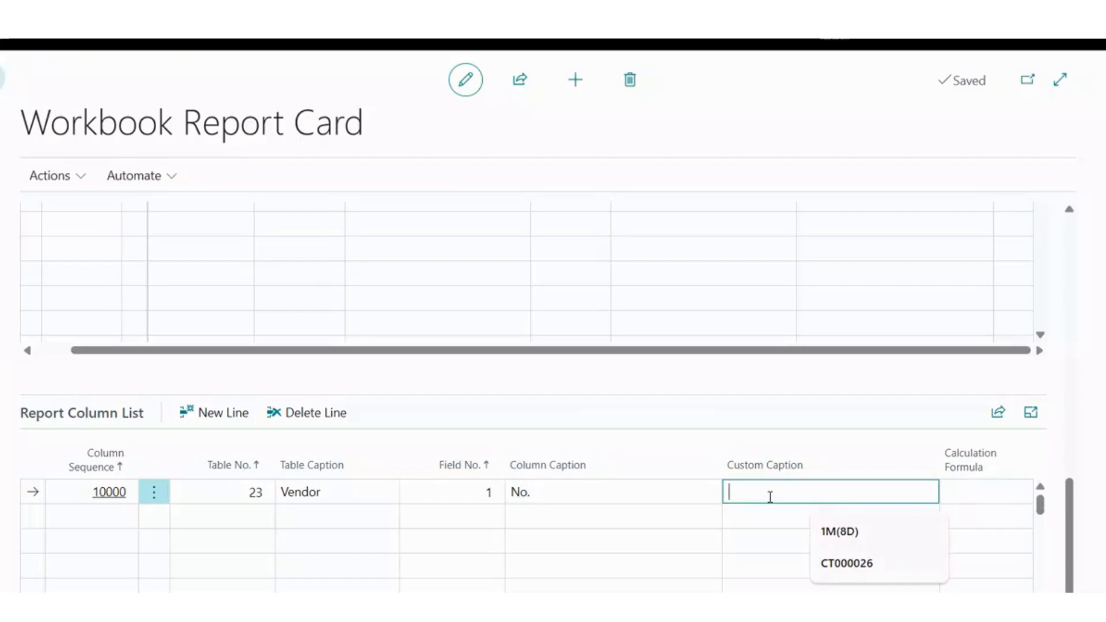
pyautogui.write('Vendor No.')
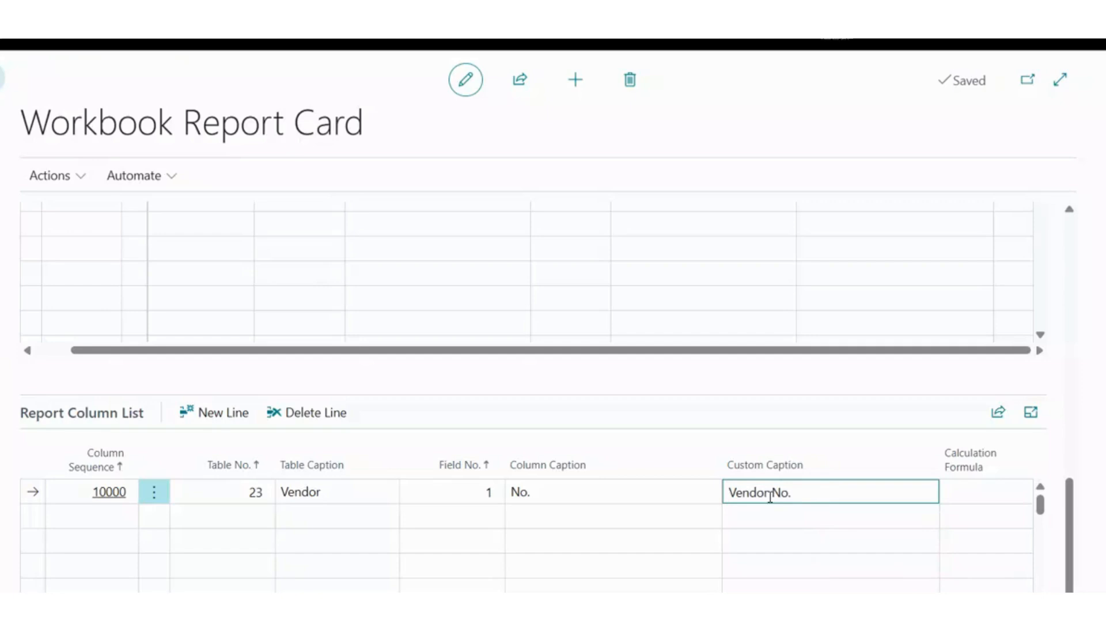
pyautogui.press('Tab')
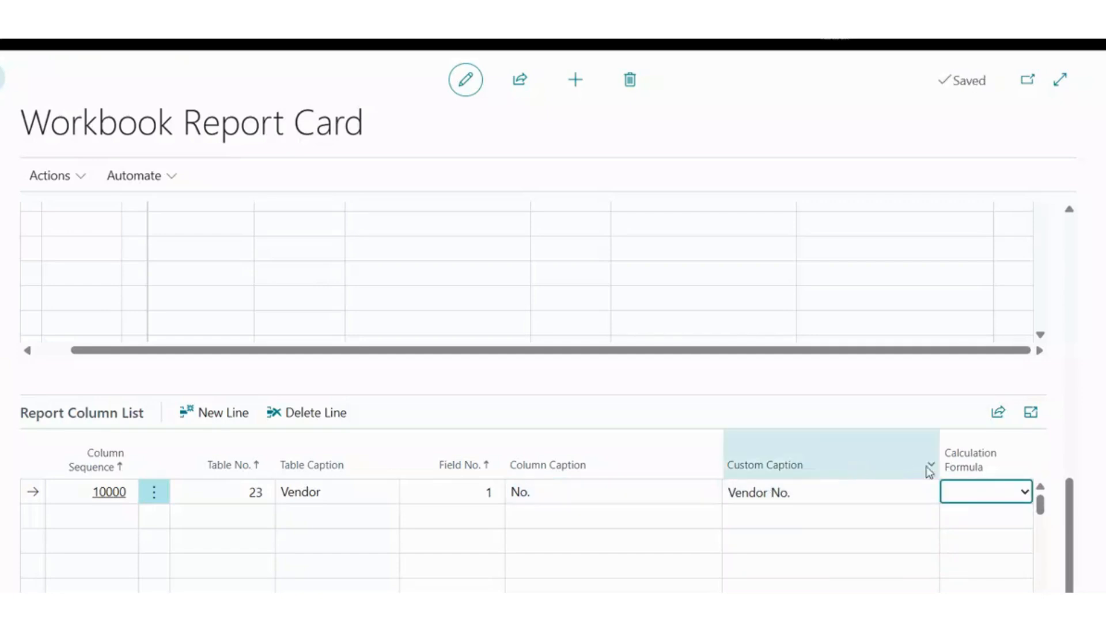
pyautogui.click(980, 494)
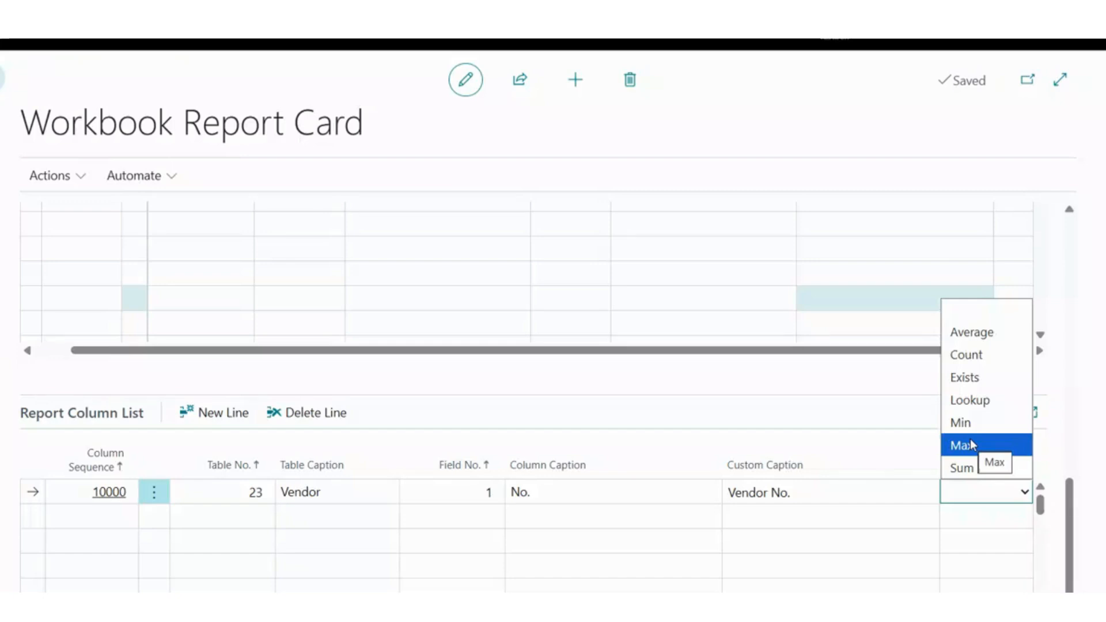
pyautogui.click(893, 421)
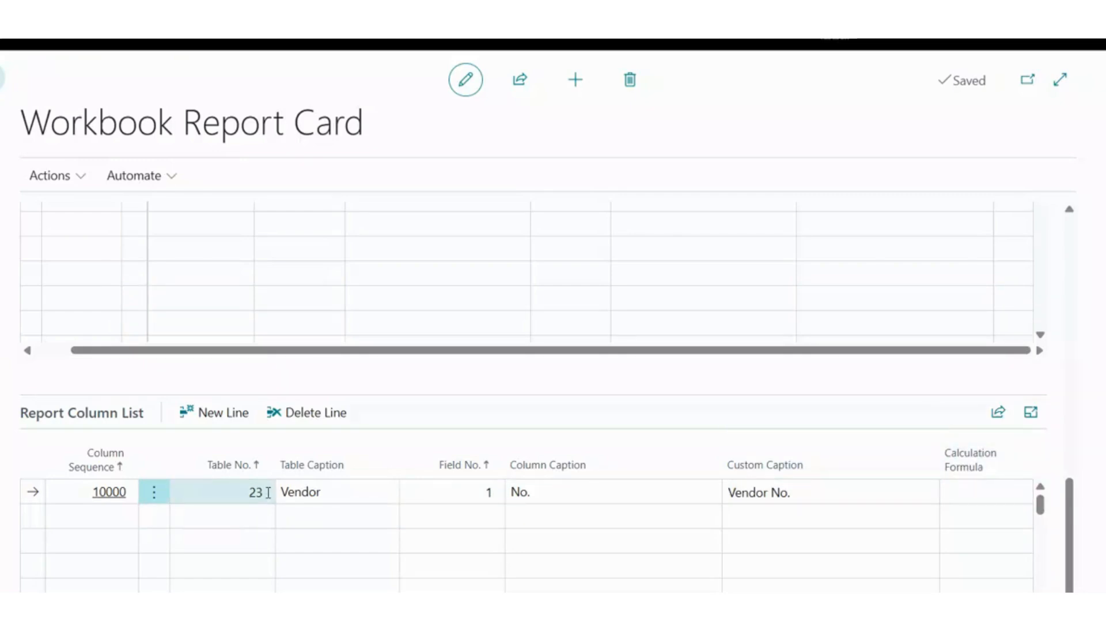
# - Add a second report column line using the Vendor table (23) and its field Name (2)
pyautogui.click(260, 517)
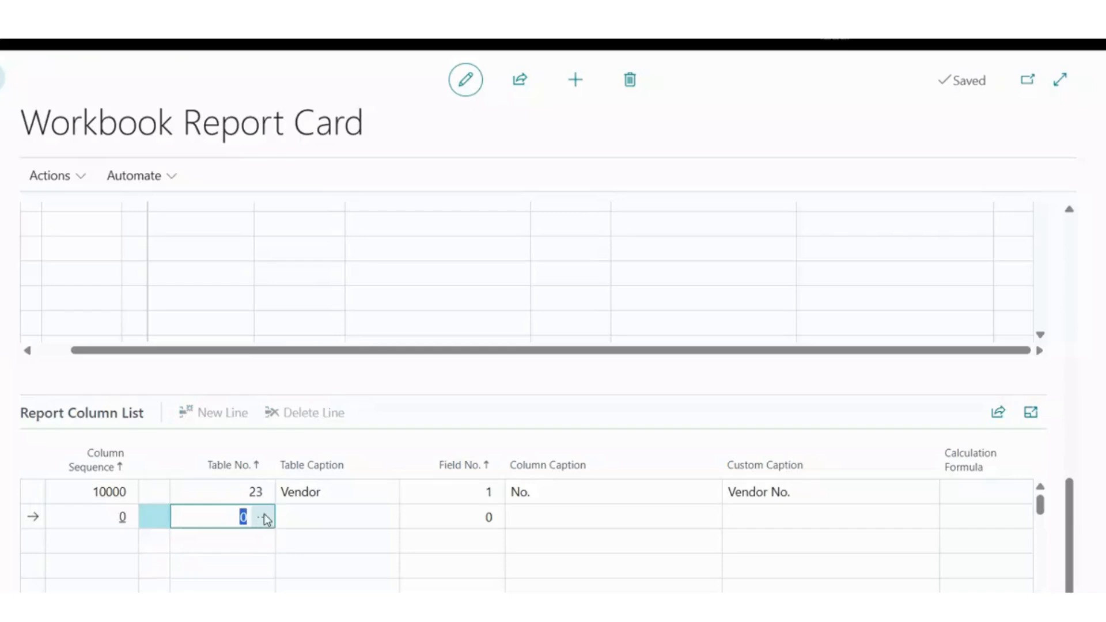
pyautogui.click(266, 517)
pyautogui.click(820, 522)
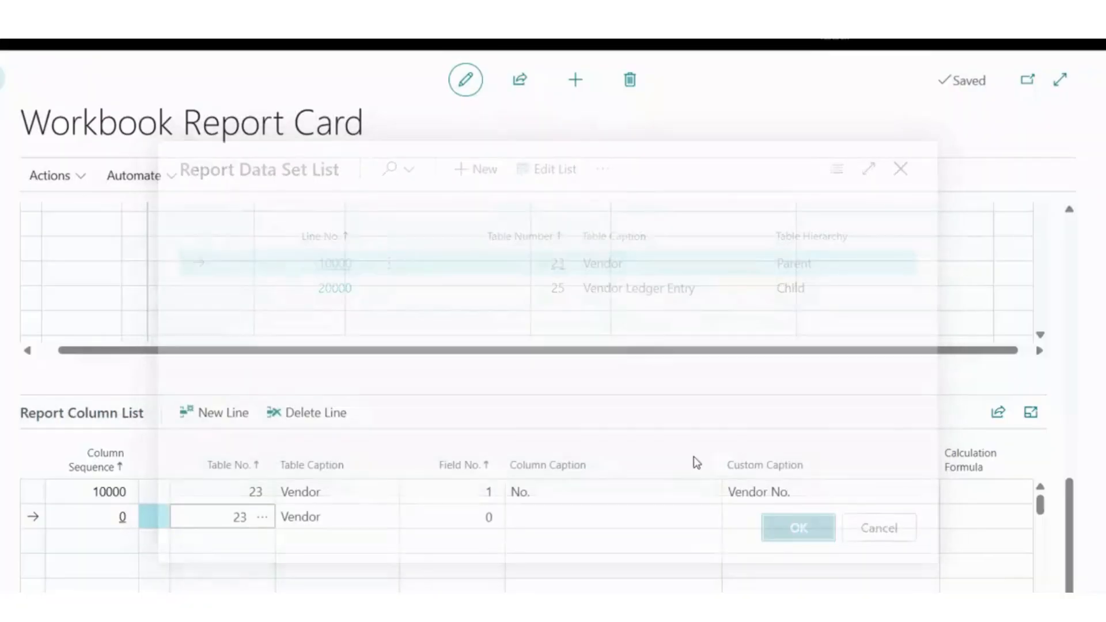
pyautogui.click(481, 515)
pyautogui.click(493, 518)
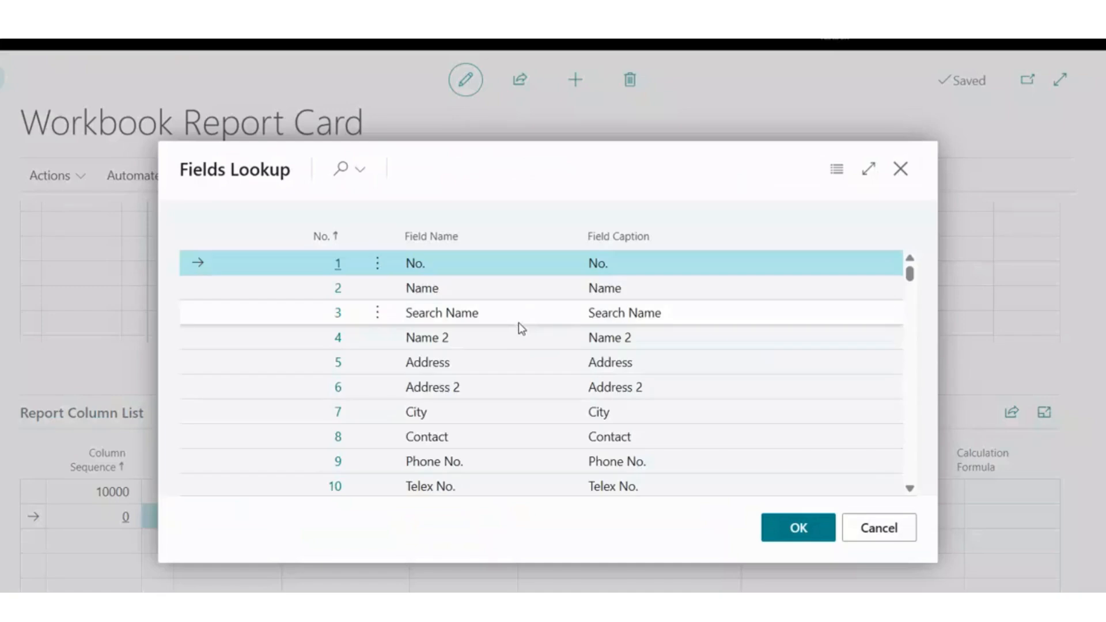
pyautogui.click(503, 288)
pyautogui.click(832, 530)
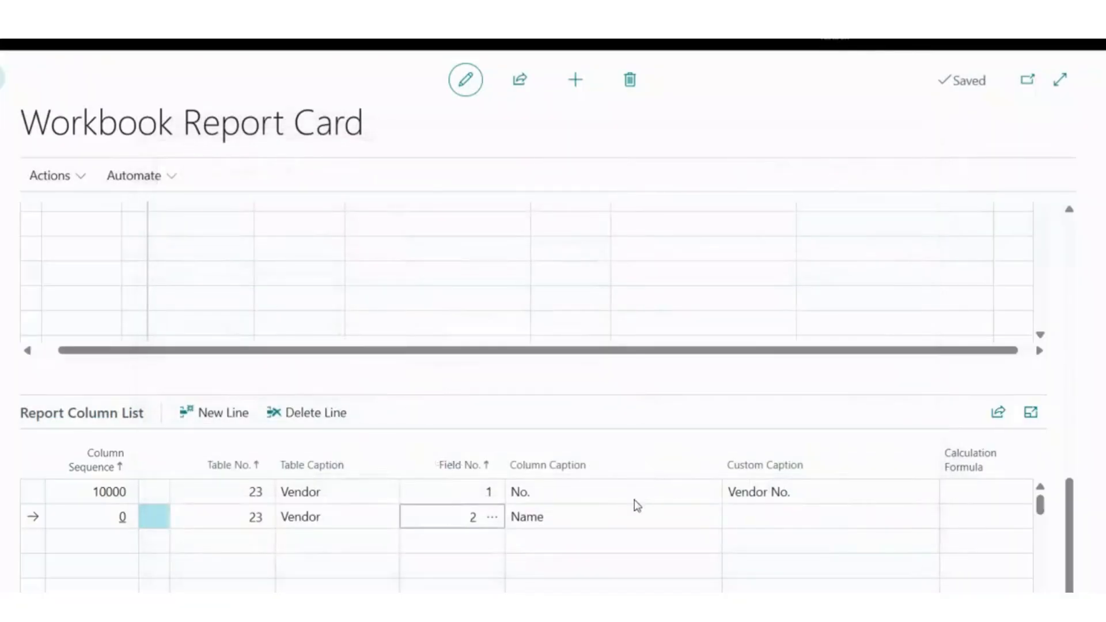
# - Enter "Vendor Name" as the custom caption of the Name column
pyautogui.click(815, 510)
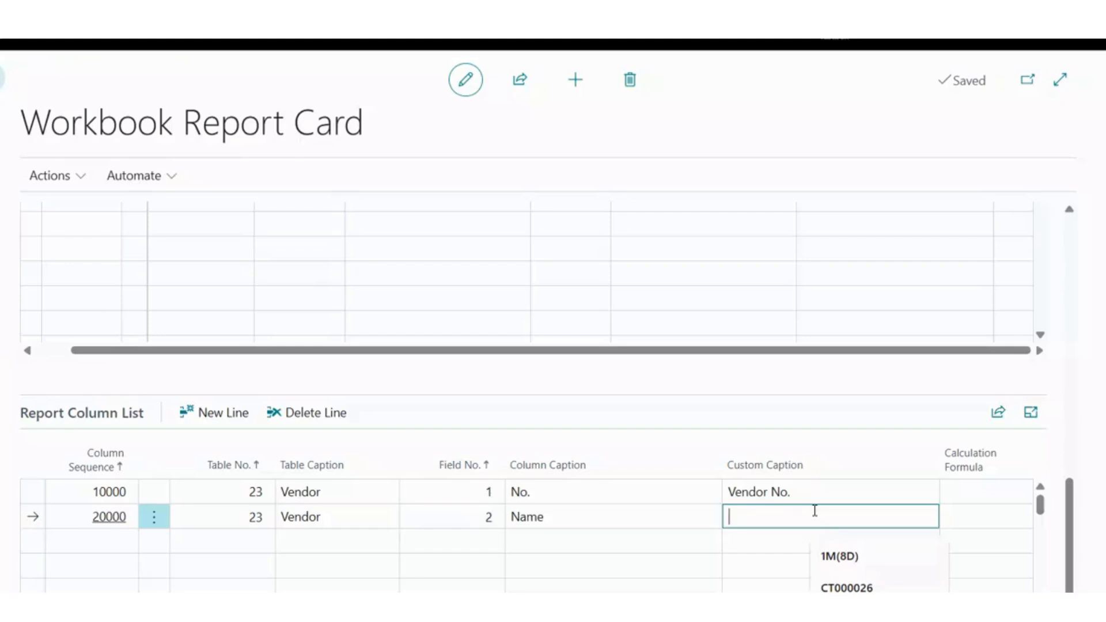
pyautogui.write('Vendo')
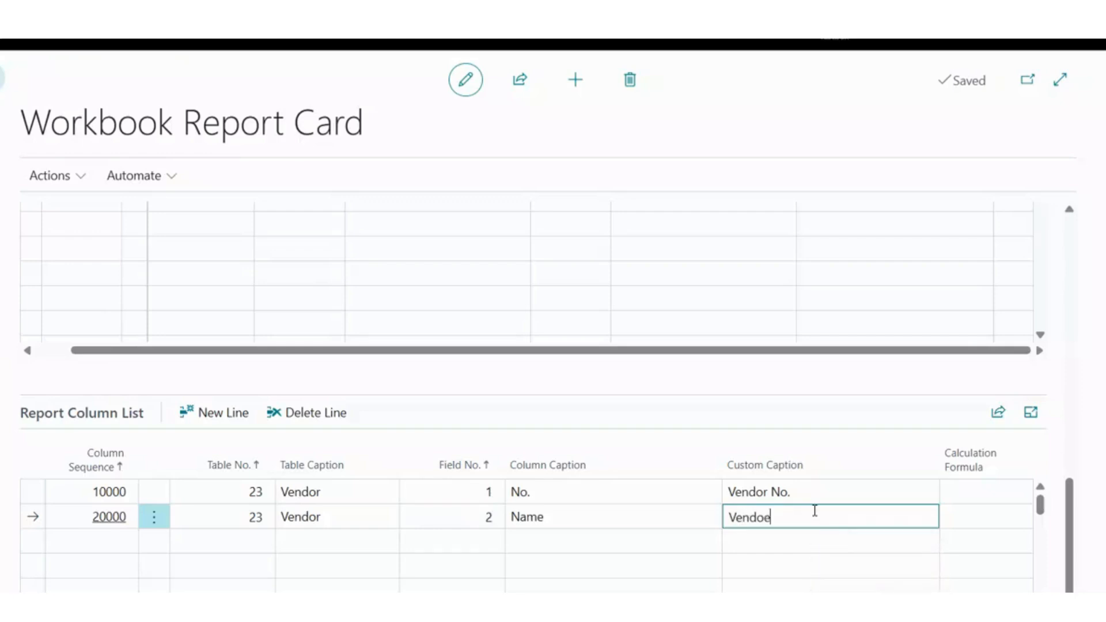
pyautogui.write('r Name')
pyautogui.press('Tab')
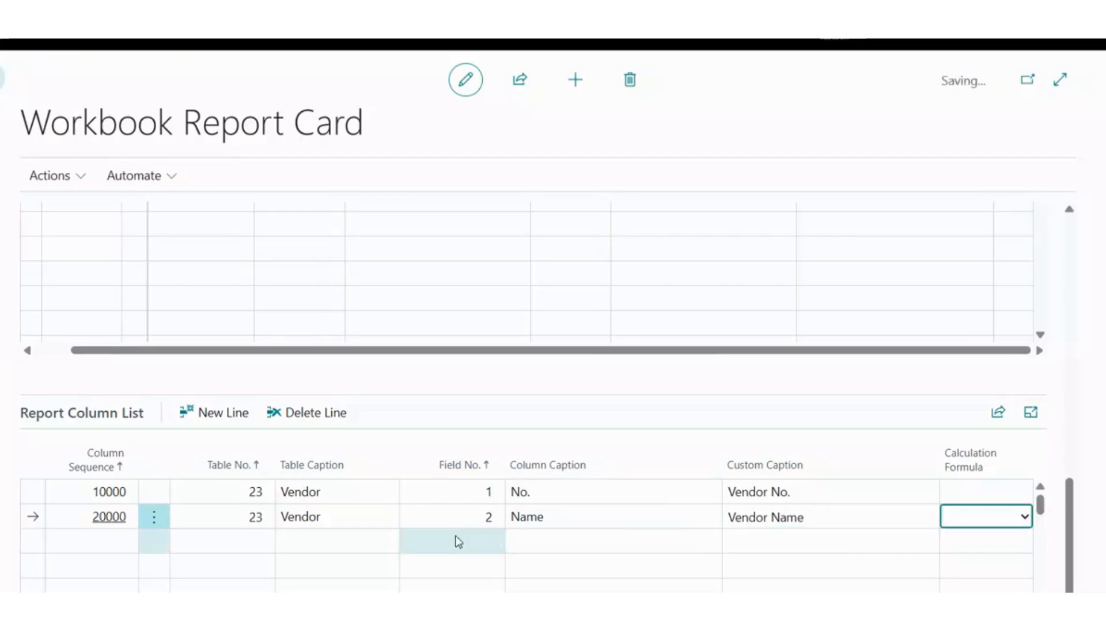
# - Add a third report column line using the Vendor table (23) and its field Payment Terms Code (27), searching the fields for "payment"
pyautogui.click(245, 542)
pyautogui.click(259, 544)
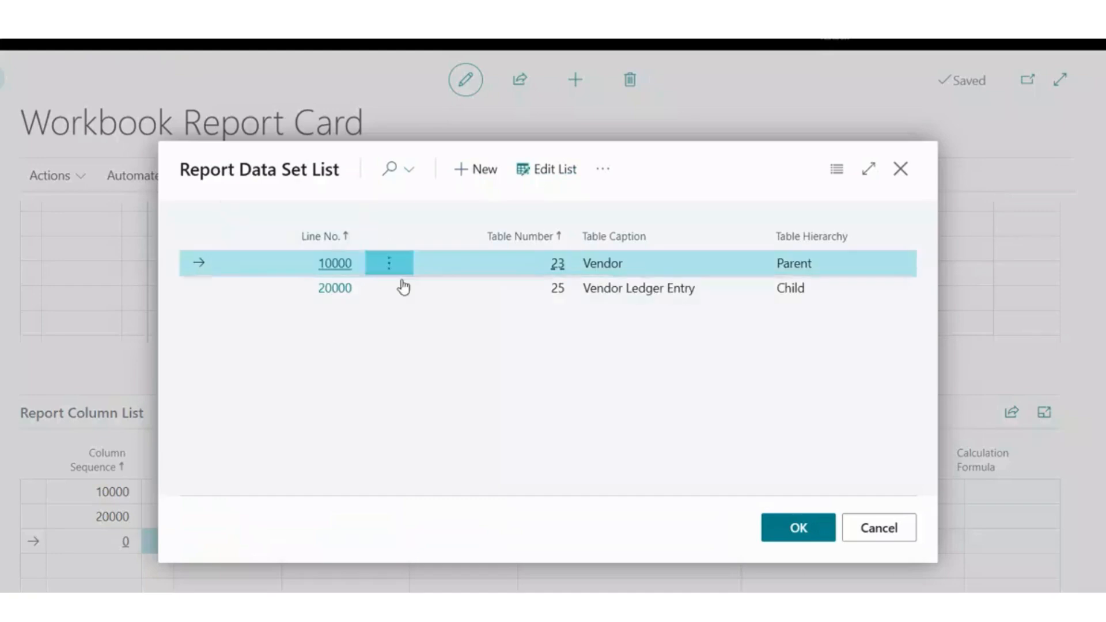
pyautogui.click(805, 529)
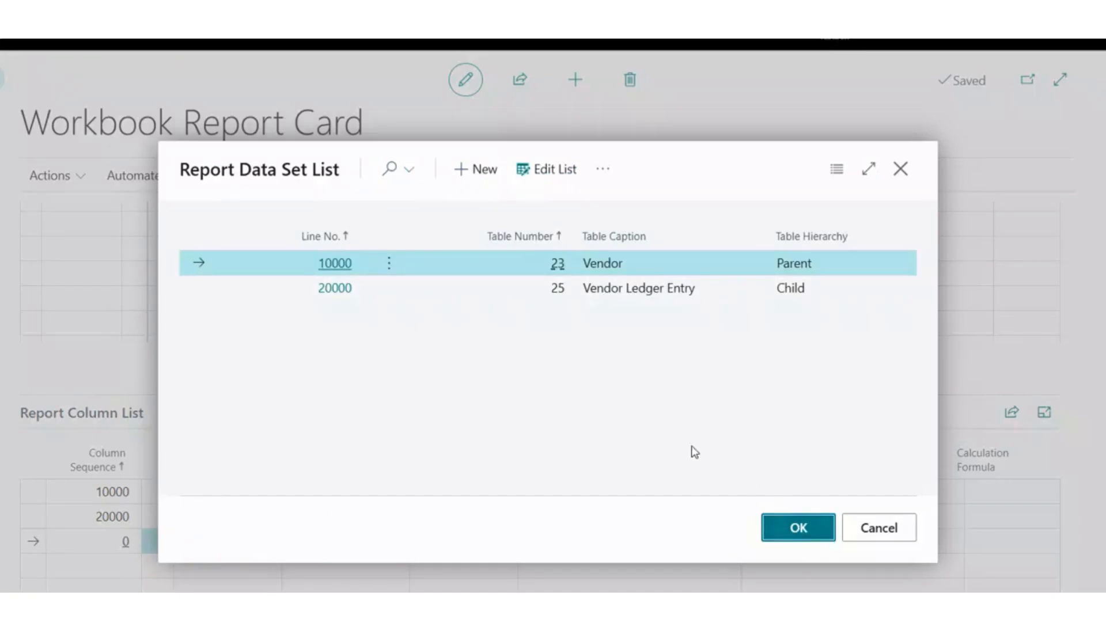
pyautogui.click(473, 531)
pyautogui.click(489, 540)
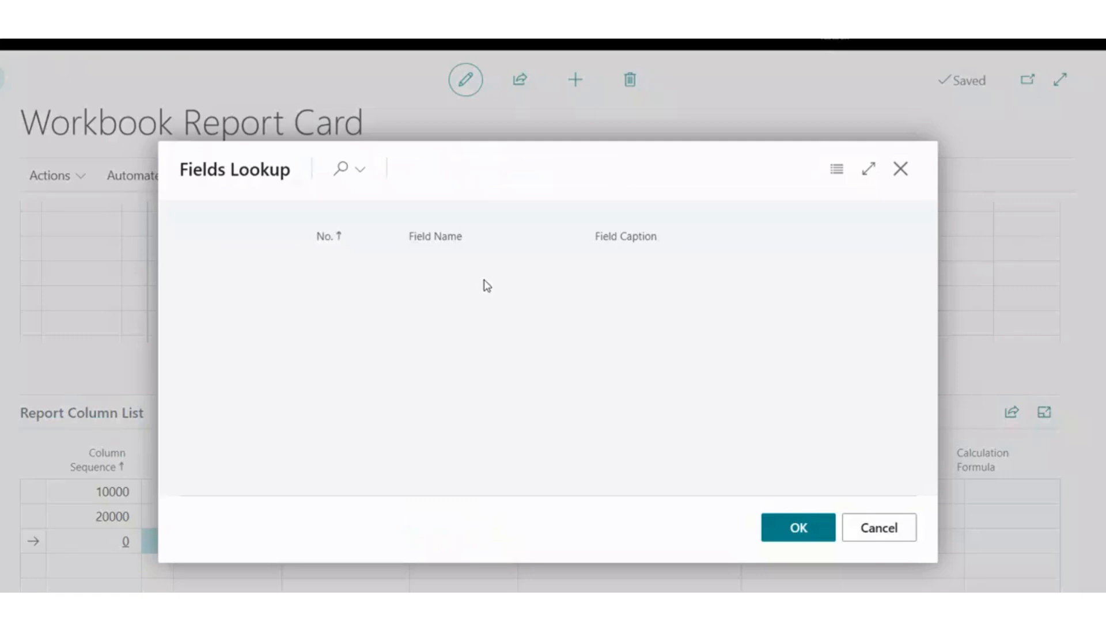
pyautogui.click(339, 173)
pyautogui.write('h')
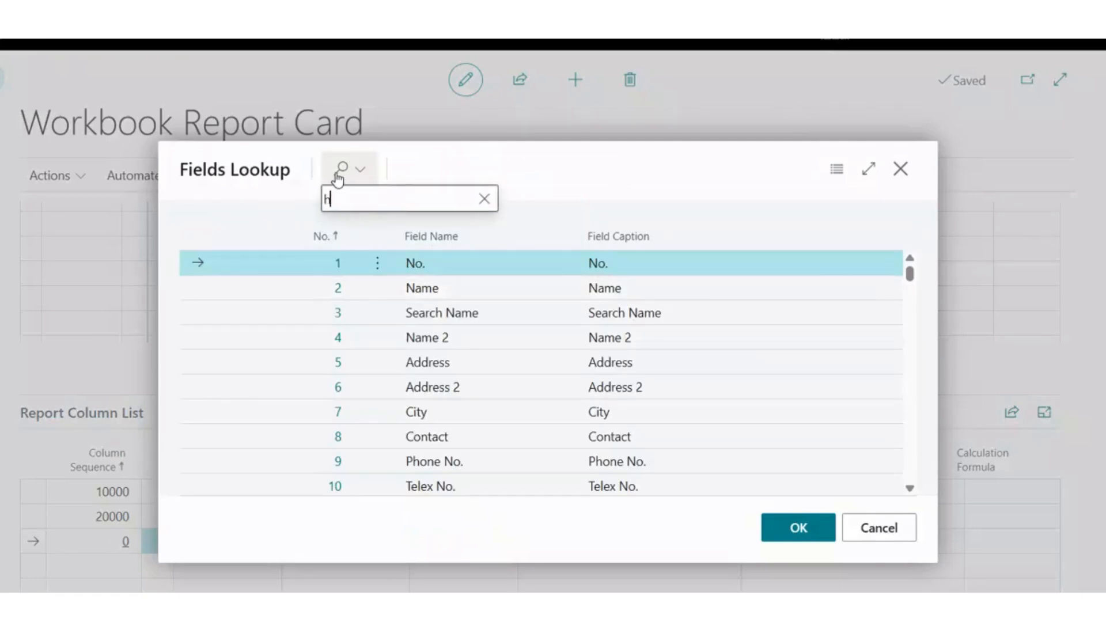
pyautogui.write('pa')
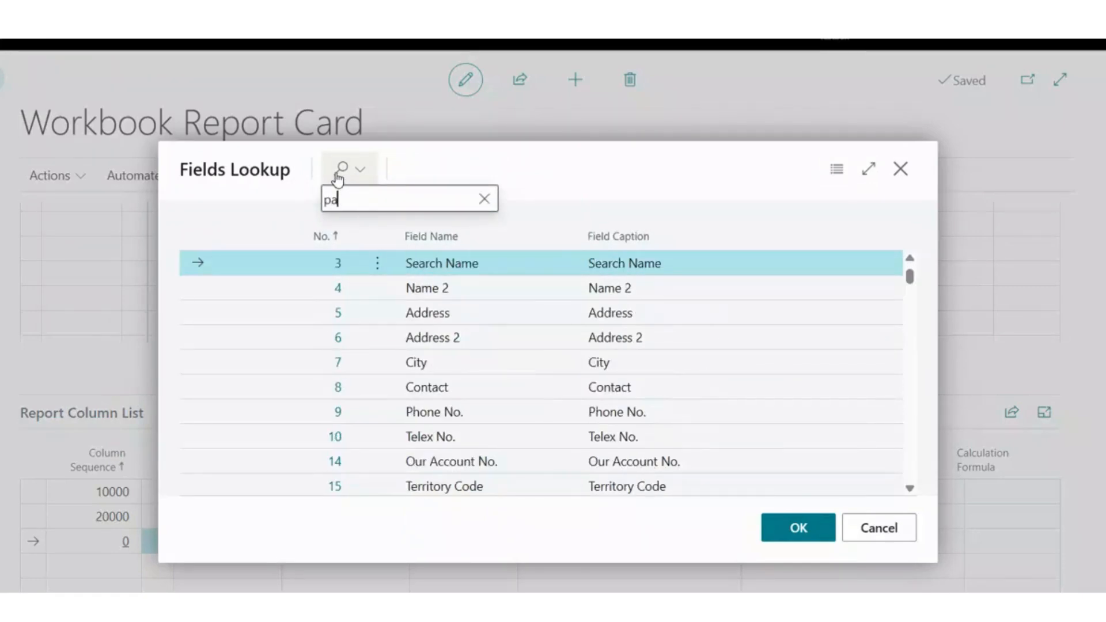
pyautogui.write('yment')
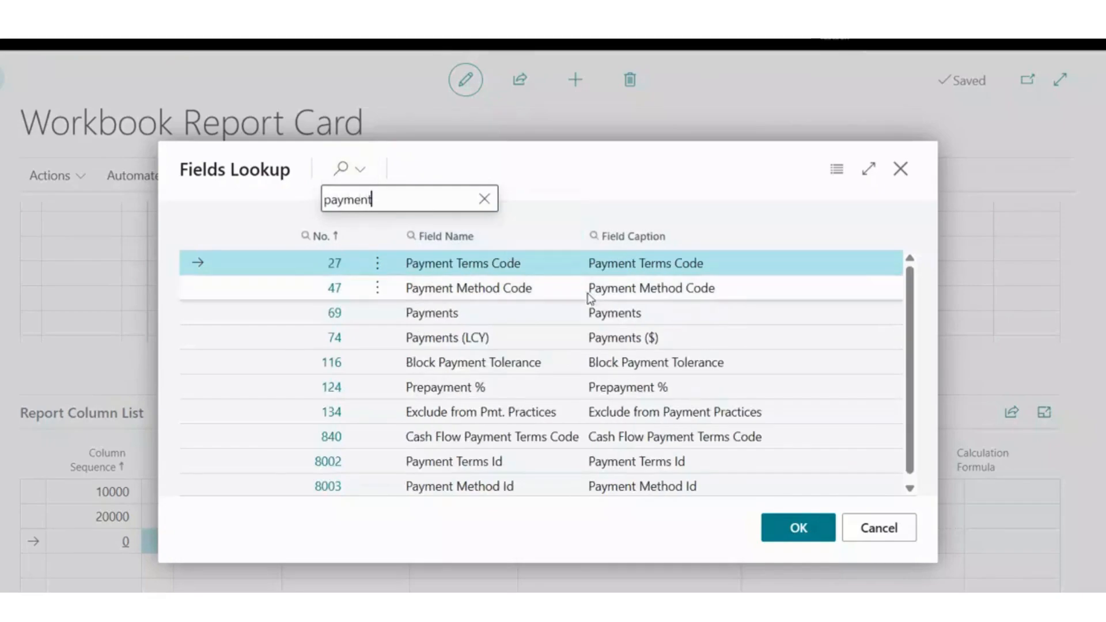
pyautogui.click(808, 527)
pyautogui.click(778, 539)
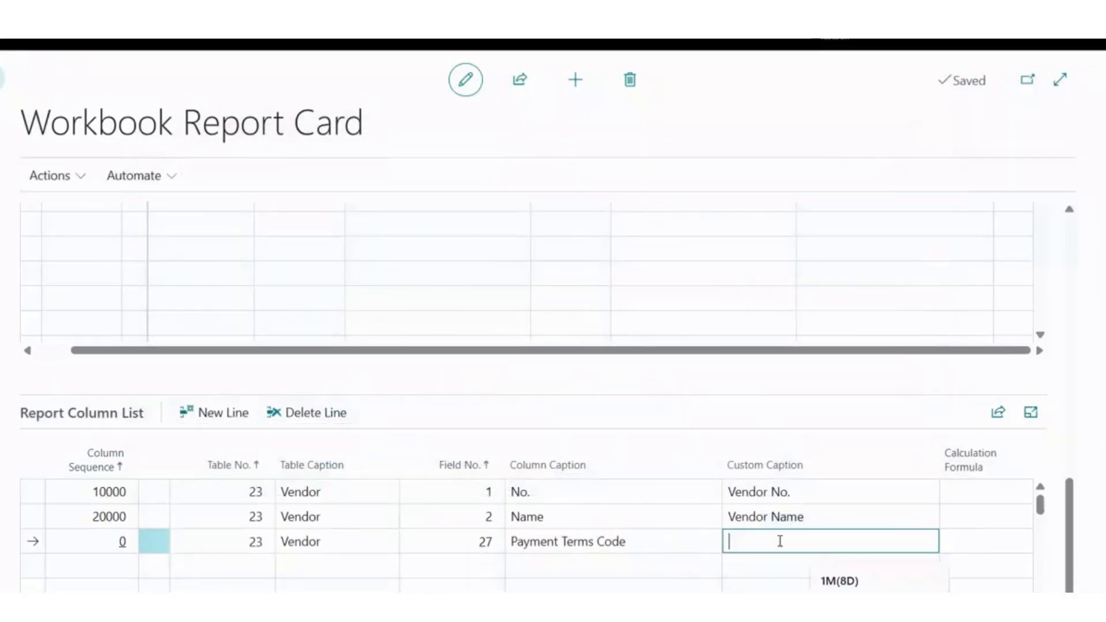
# - Add a fourth report column line using the Vendor Ledger Entry table (25) and its field Remaining Amt. (LCY) (16)
pyautogui.click(239, 559)
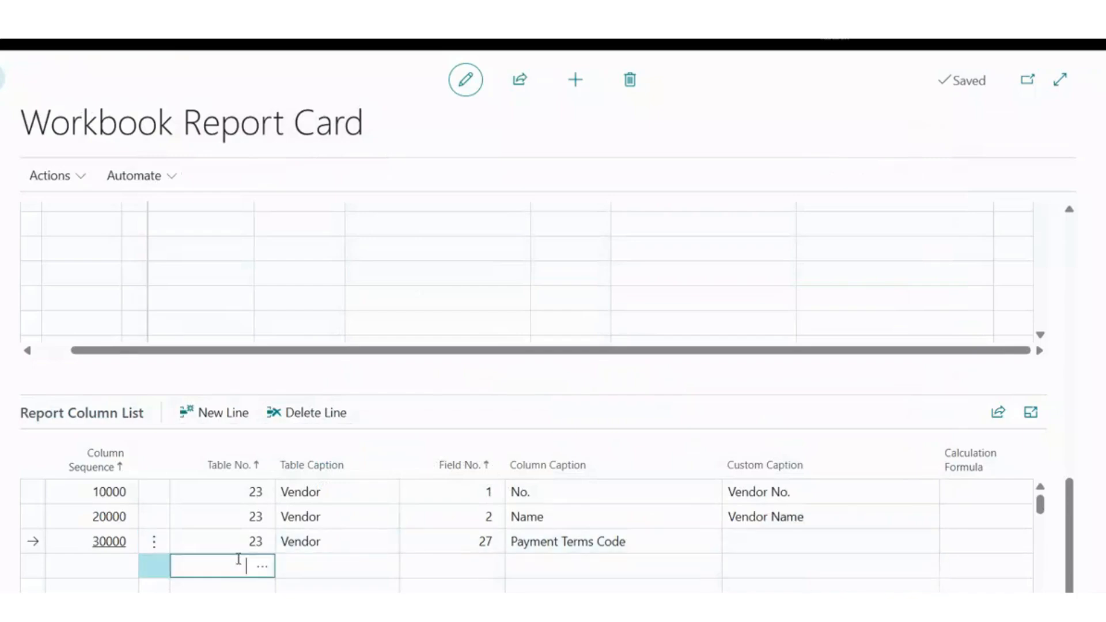
pyautogui.click(263, 566)
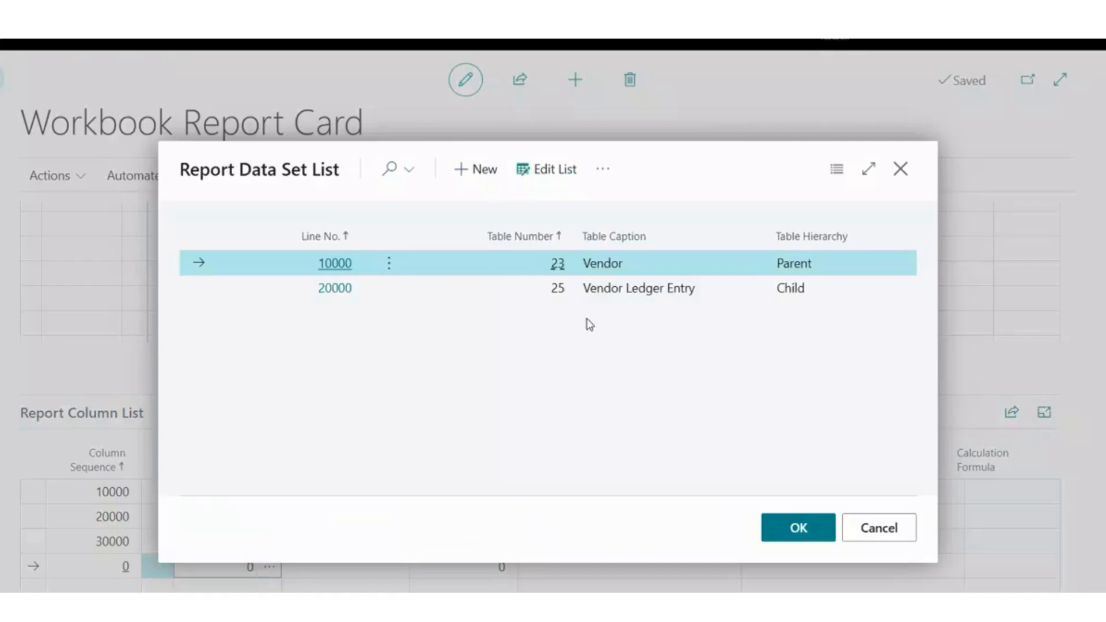
pyautogui.click(590, 288)
pyautogui.click(804, 527)
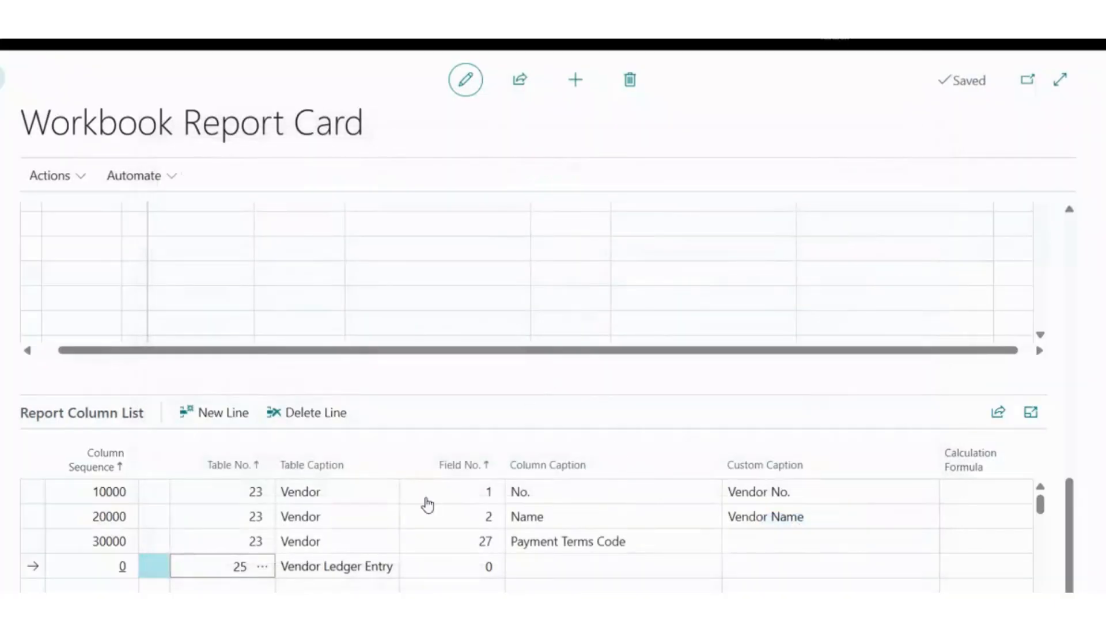
pyautogui.click(494, 568)
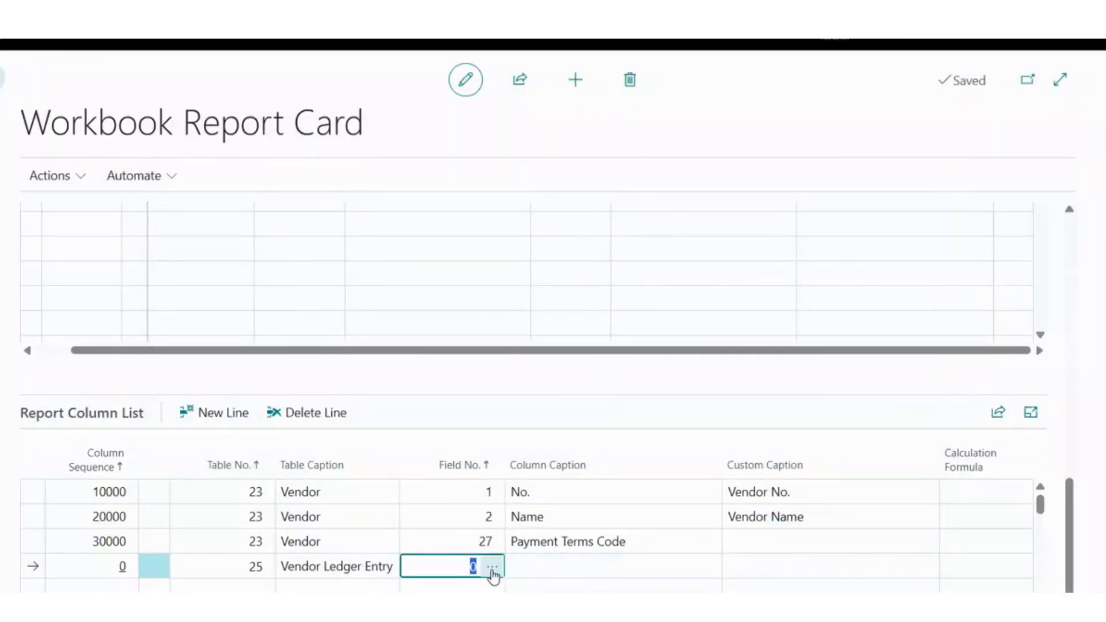
pyautogui.click(494, 567)
pyautogui.scroll(-4, 541, 386)
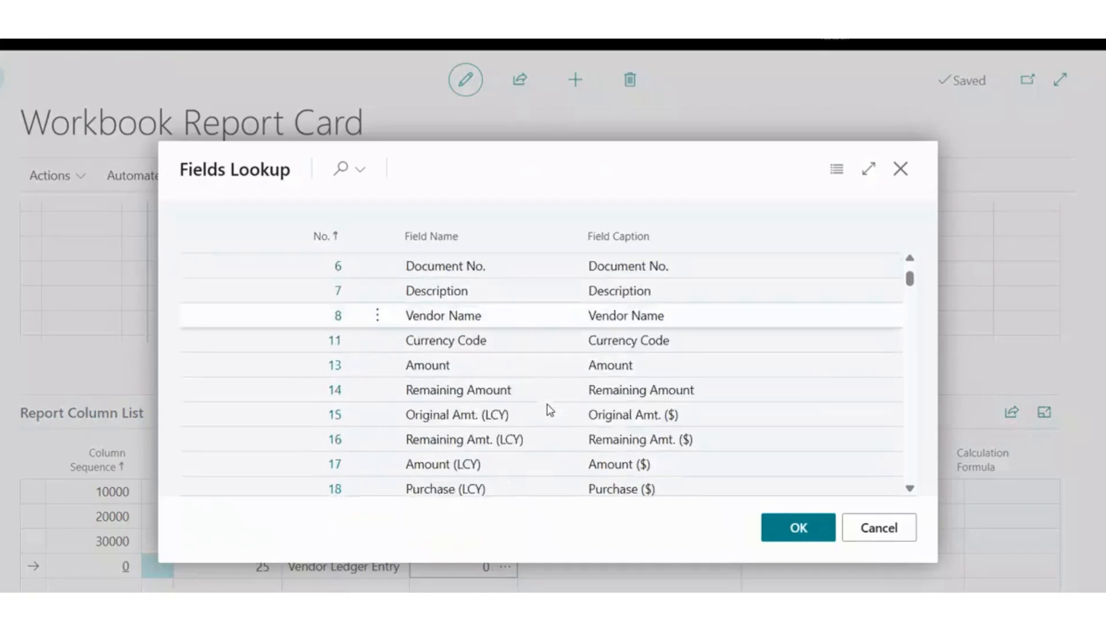
pyautogui.click(551, 360)
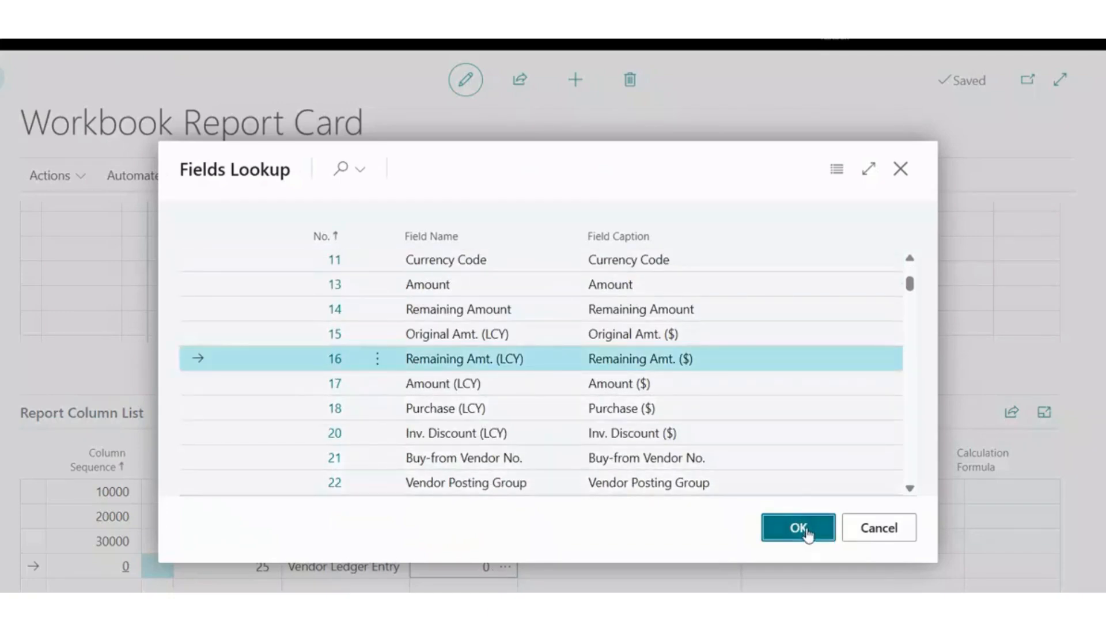
pyautogui.click(798, 527)
# - Set the remaining amount column's calculation formula to Sum, leaving its custom caption blank
pyautogui.click(766, 573)
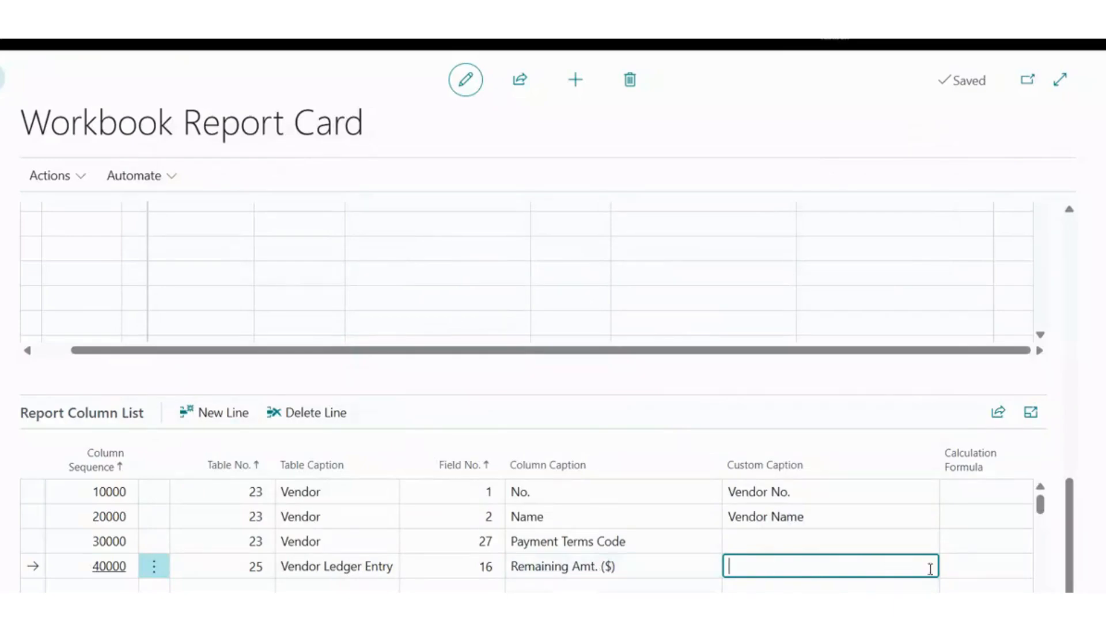
pyautogui.click(968, 570)
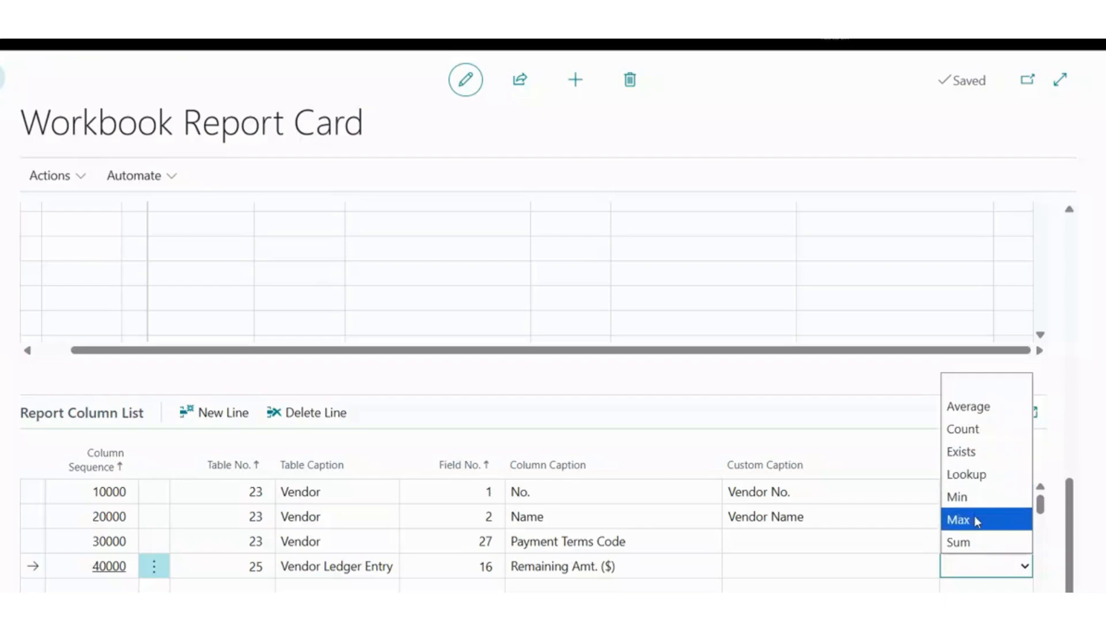
pyautogui.click(978, 546)
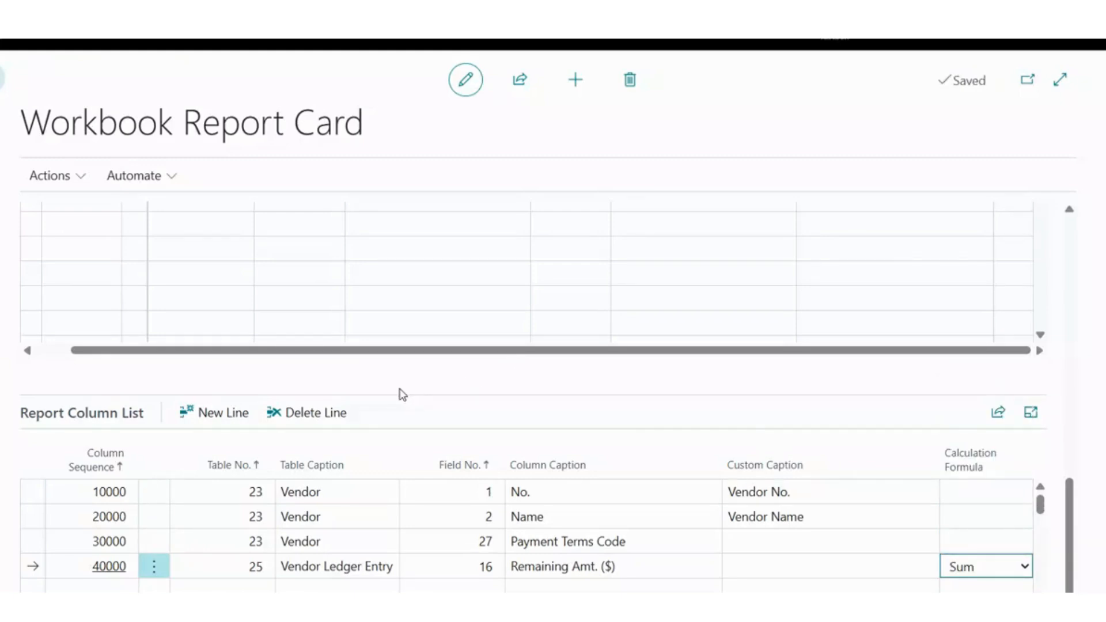
# - Generate the workbook report from the VENDOR BAL 2 report card
pyautogui.scroll(10, 401, 393)
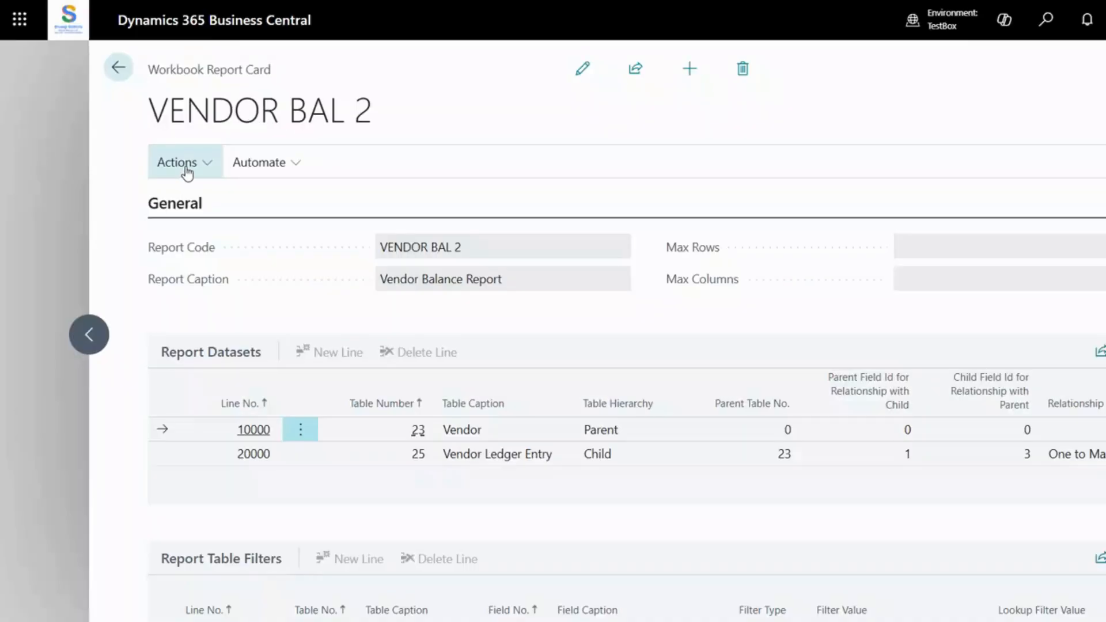
pyautogui.click(187, 167)
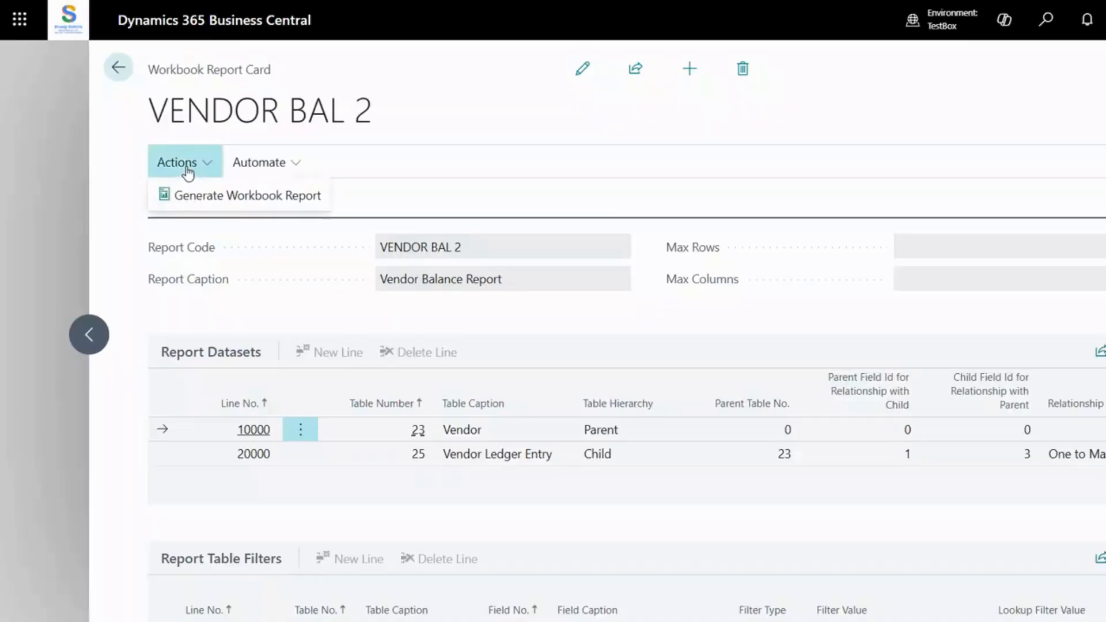
pyautogui.click(249, 195)
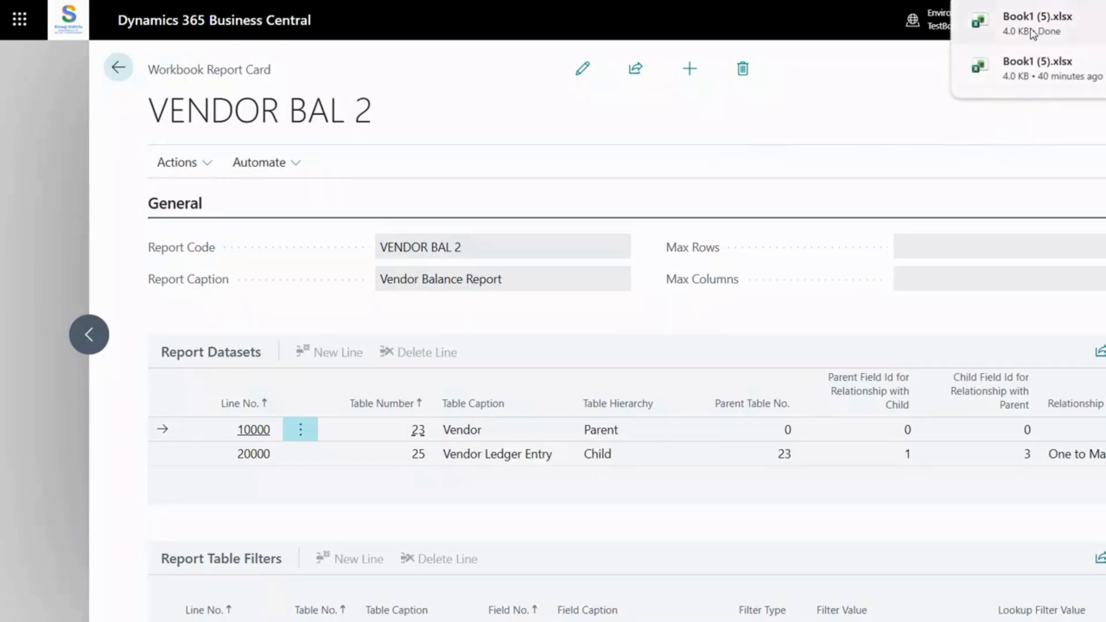
# - Open the newly downloaded Book1 (5).xlsx in Excel and auto-fit all column widths of the Vendor Balance Report sheet
pyautogui.click(1029, 26)
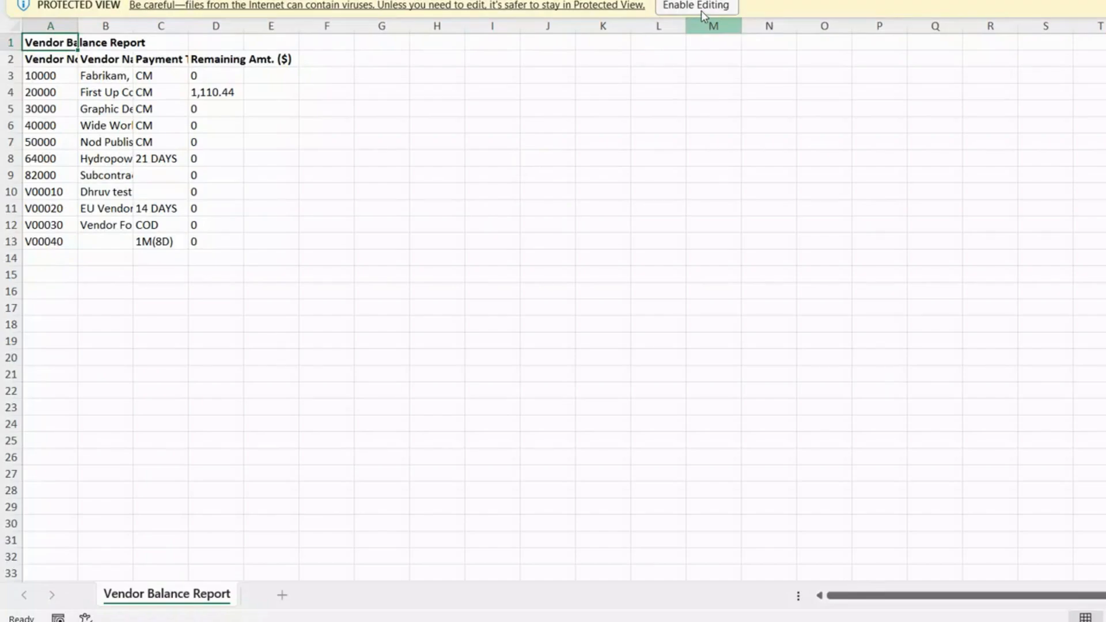
pyautogui.click(17, 26)
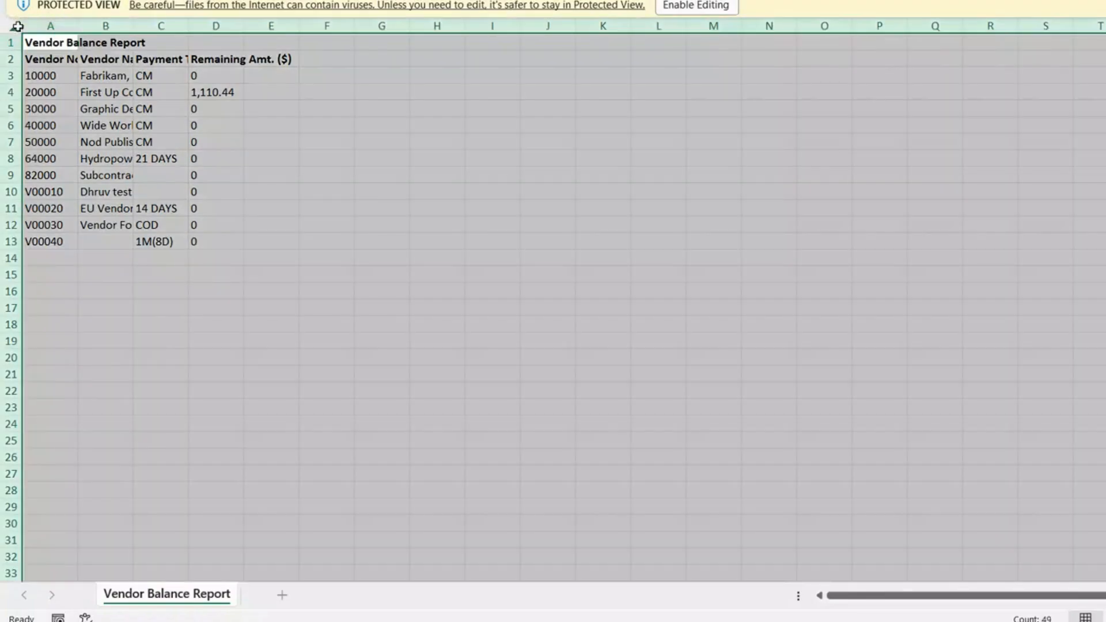
pyautogui.doubleClick(78, 26)
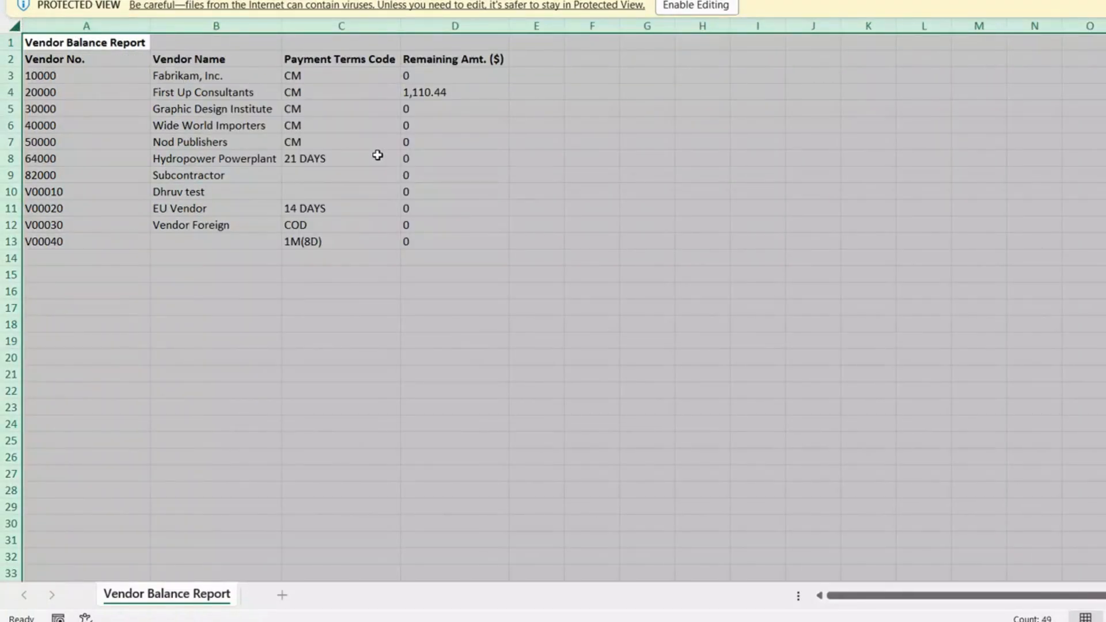